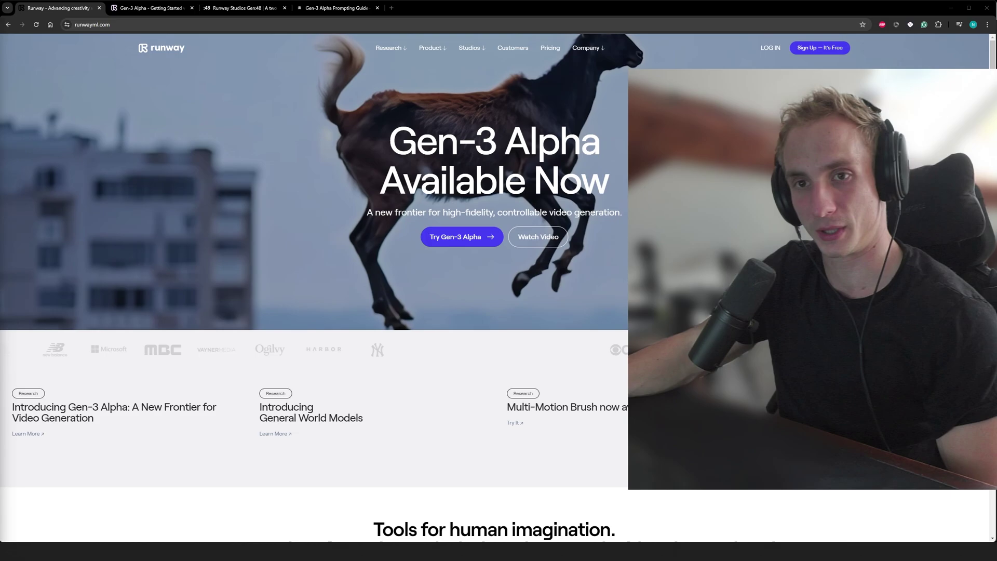
- Play the Gen-3 Alpha announcement video at 1080p quality
click(538, 237)
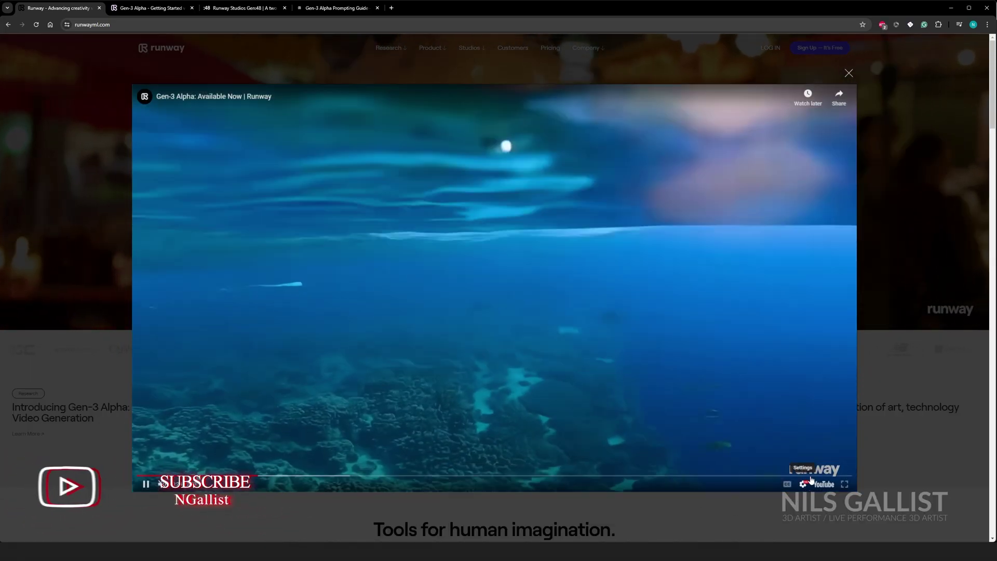
click(809, 482)
click(824, 458)
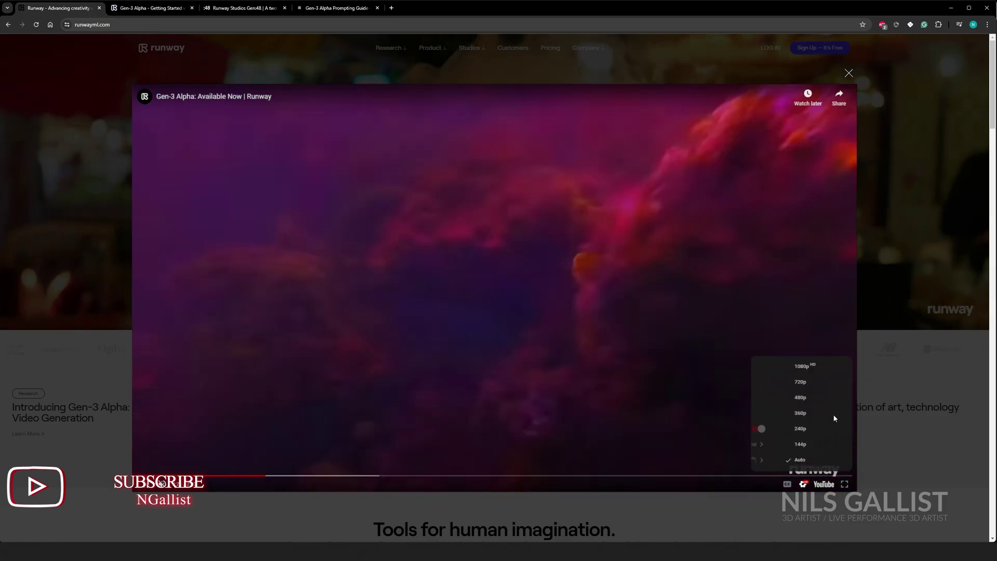
click(807, 376)
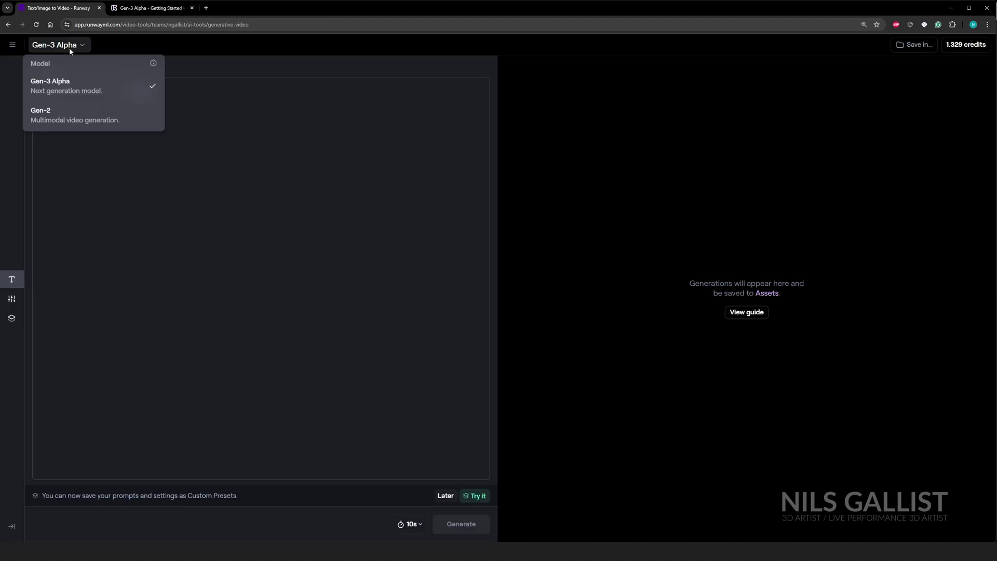
- Check the remaining credits, switch the model to Gen-2, then back to Gen-3 Alpha
click(963, 46)
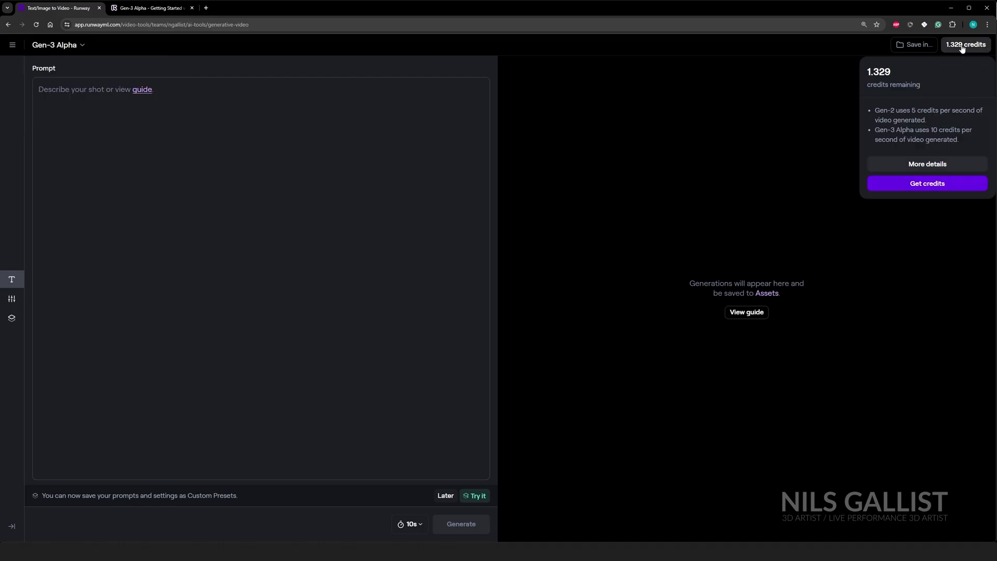
click(59, 46)
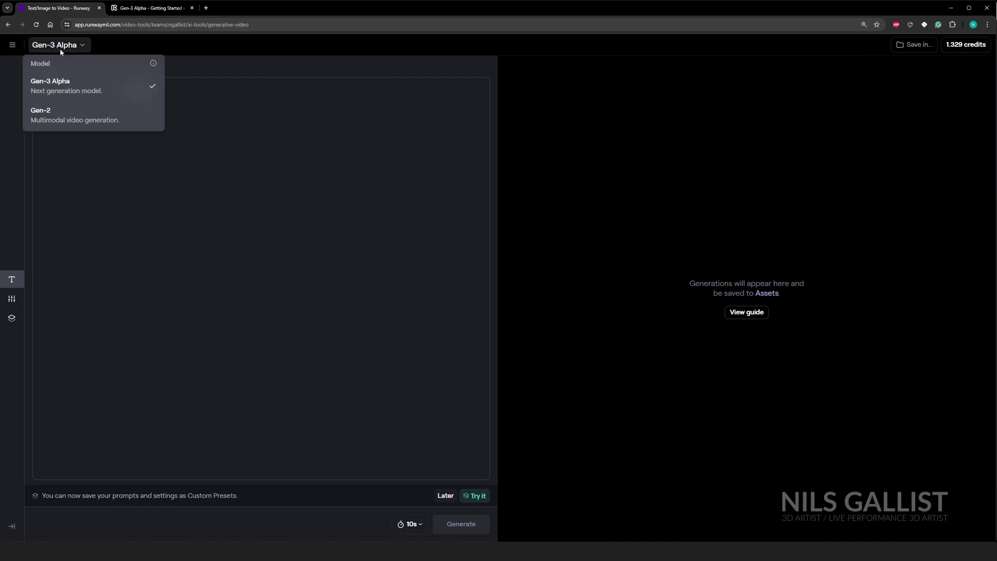
click(74, 119)
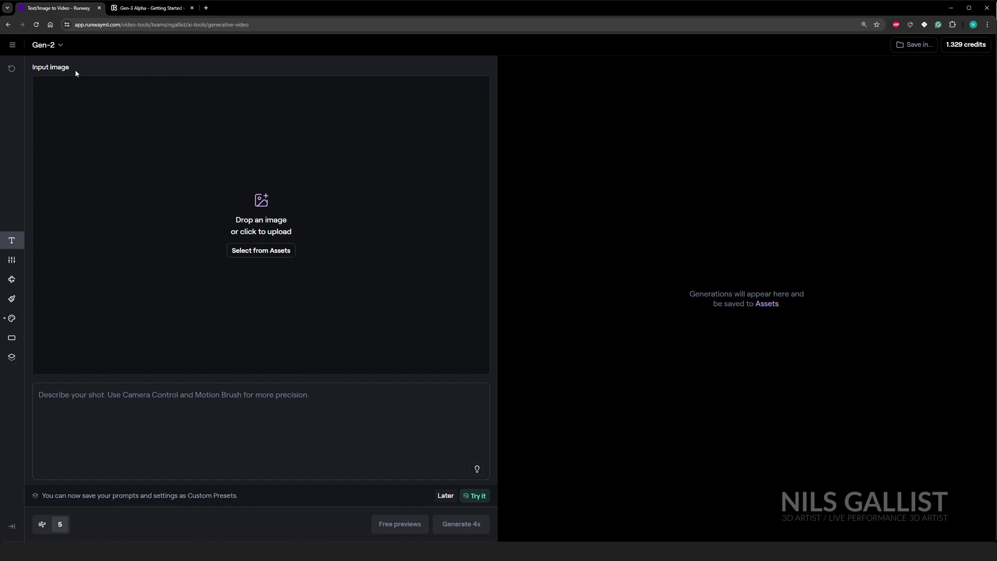
click(48, 45)
click(65, 94)
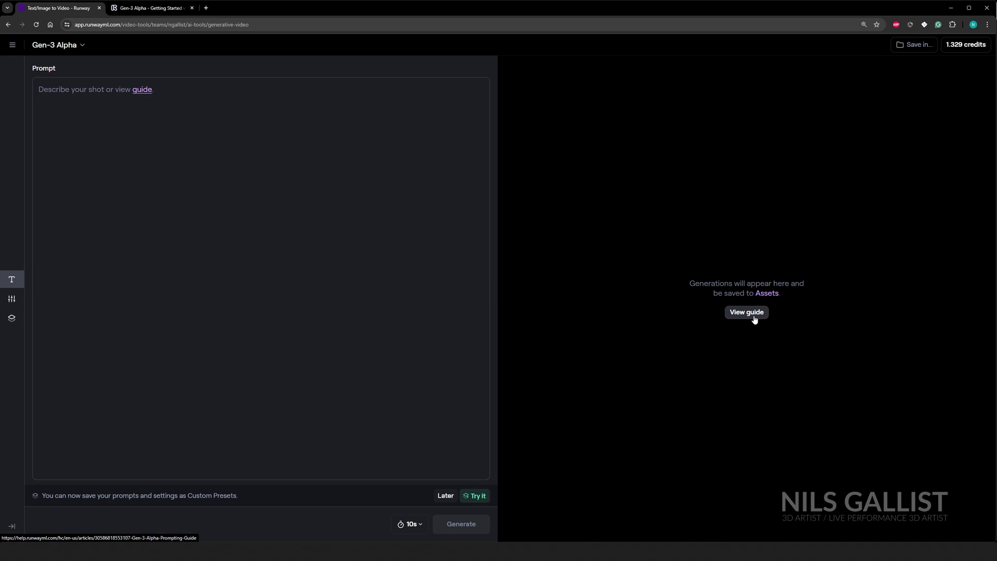
- Scroll the Prompting Guide down to the Camera Styles examples, then return to the Runway tab
click(245, 9)
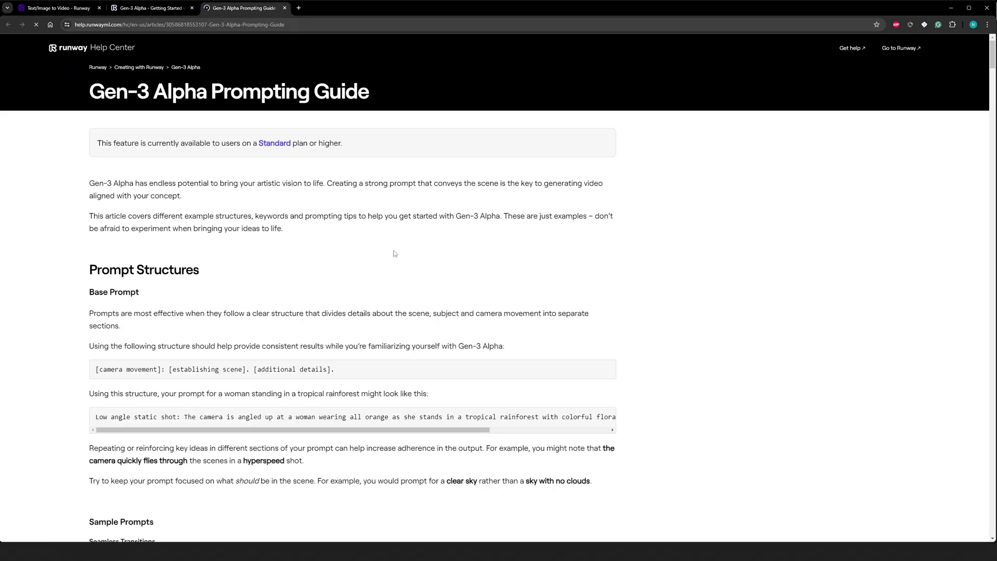
scroll(395, 254, down, 4)
scroll(358, 206, down, 5)
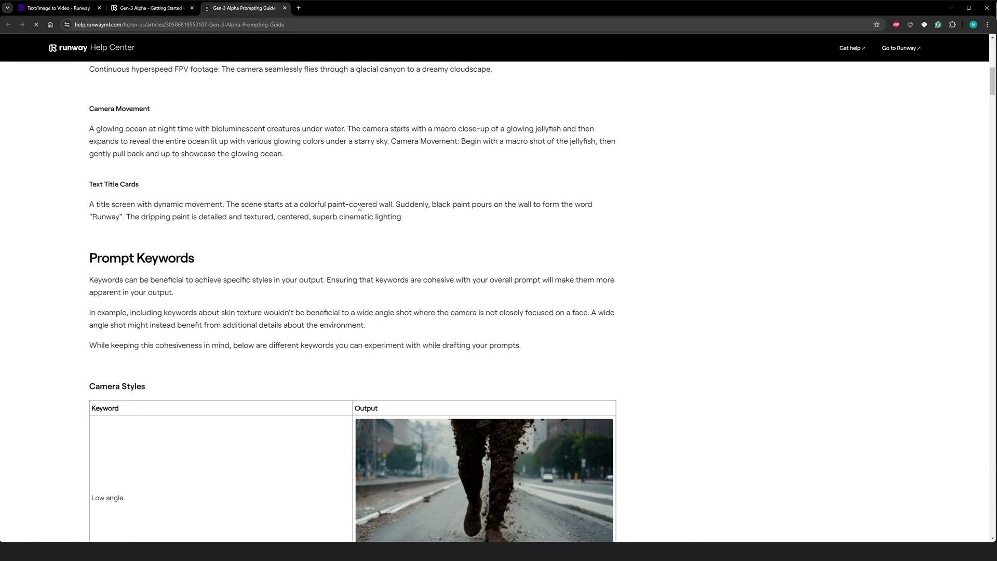
scroll(359, 207, down, 8)
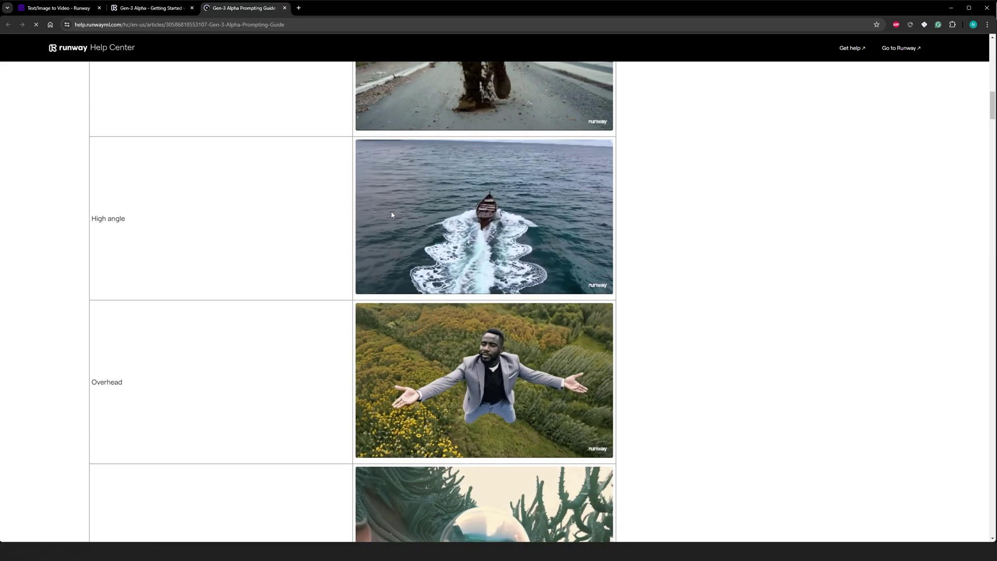
scroll(392, 215, down, 7)
click(57, 11)
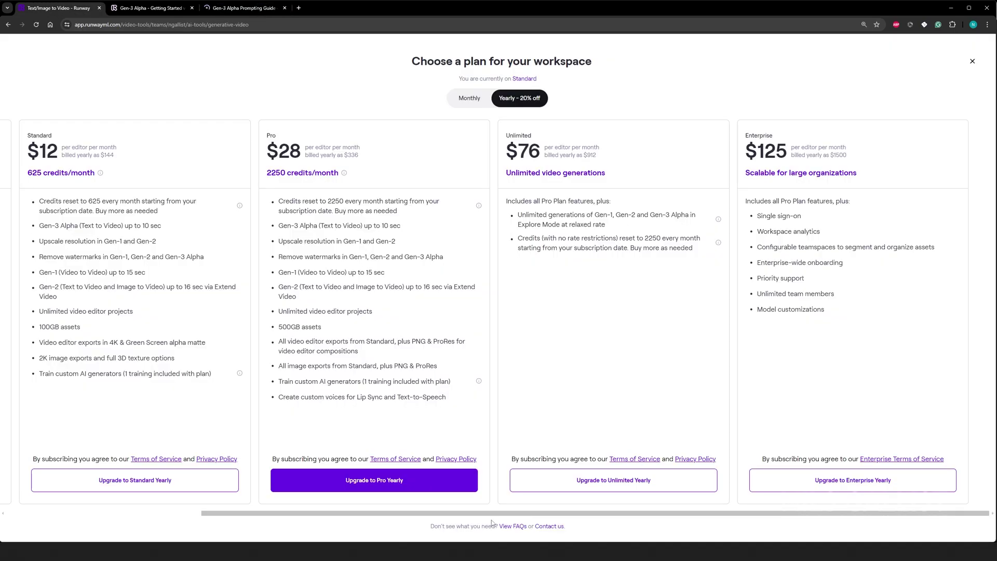
- Browse the plan cards, highlighting the Pro plan's 2250 credits/month
drag(491, 519, 281, 541)
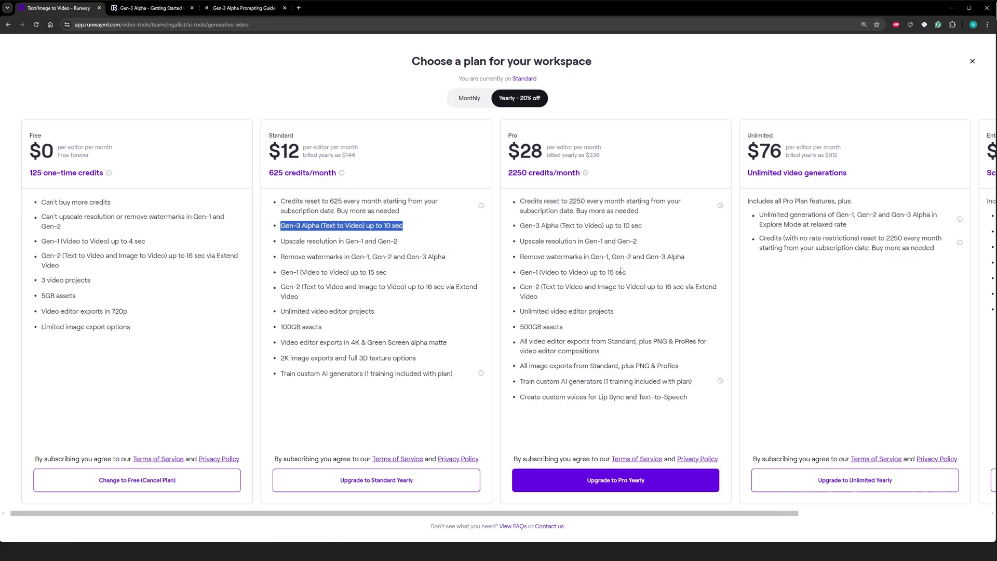
drag(531, 173, 592, 180)
mouse_move(586, 176)
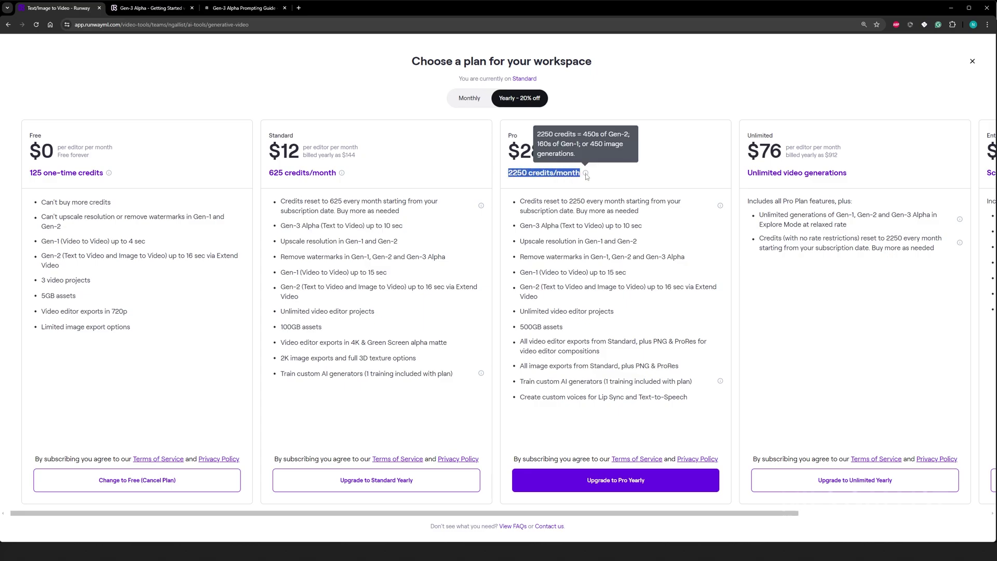
click(604, 177)
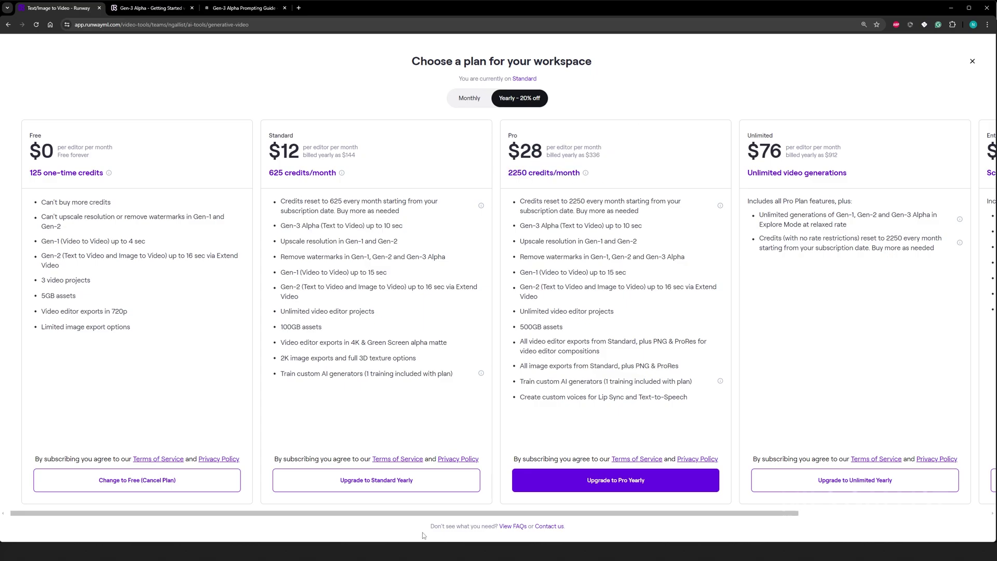
drag(422, 518, 548, 508)
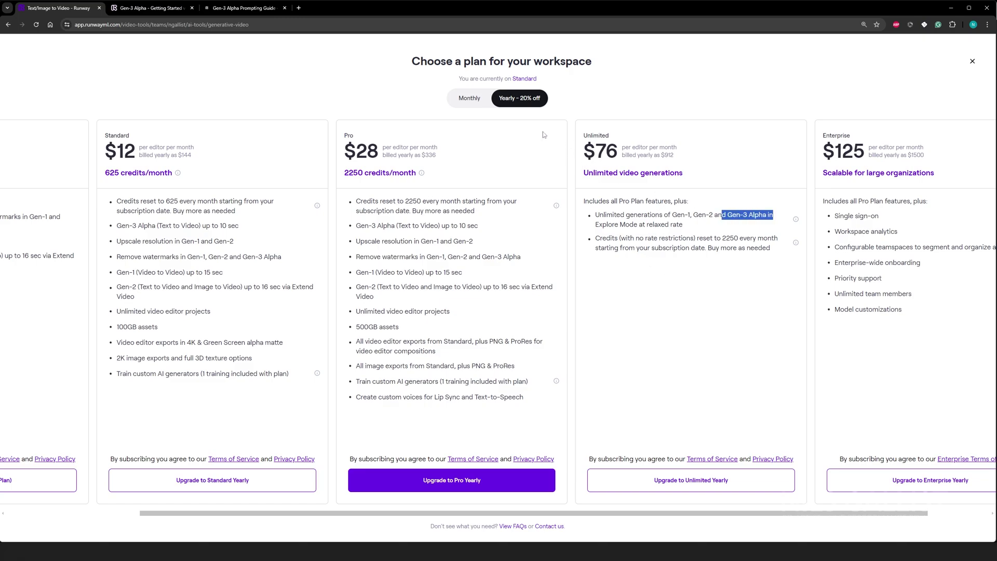
- Compare monthly against yearly billing prices, then close the Choose a plan dialog
click(472, 97)
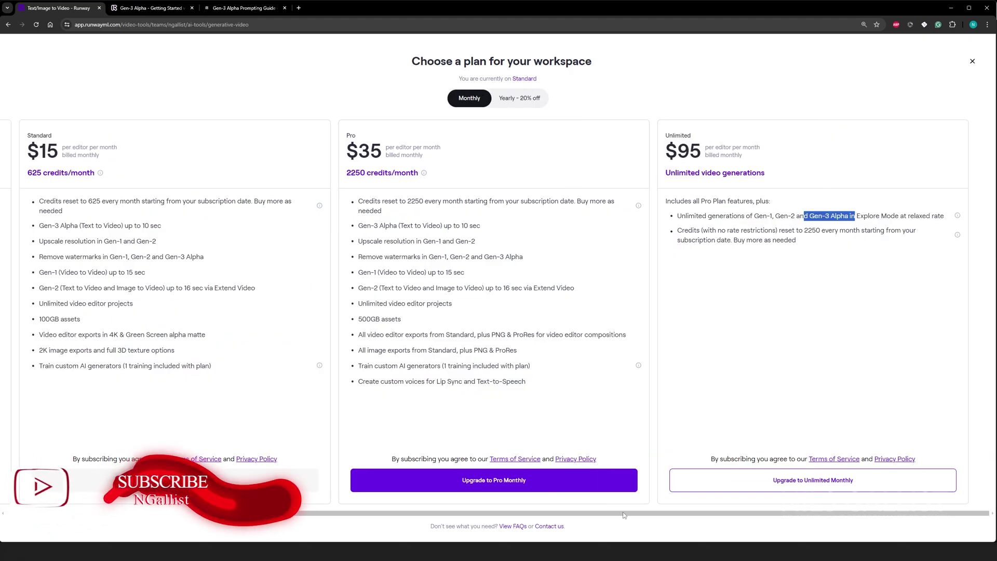
click(519, 98)
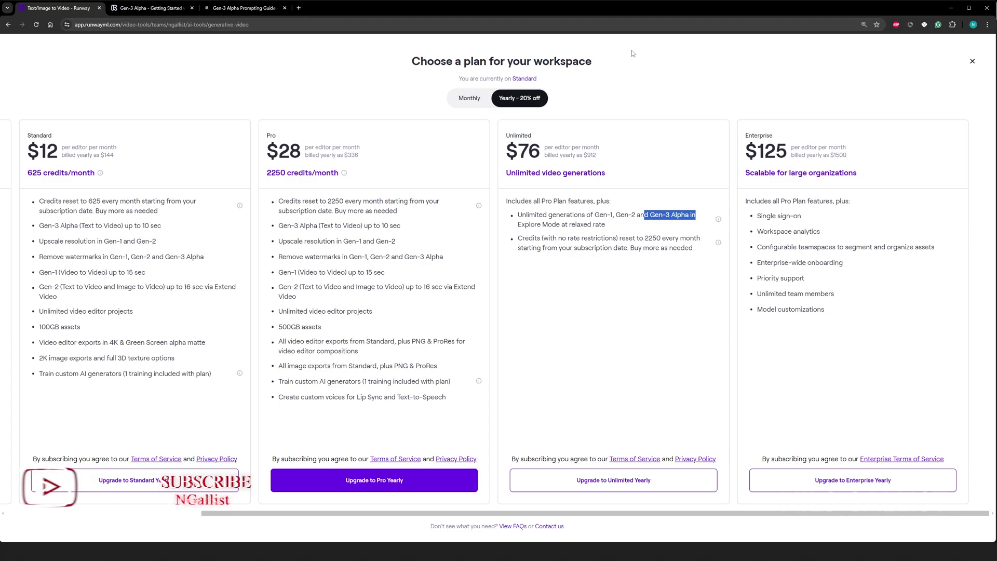
click(973, 61)
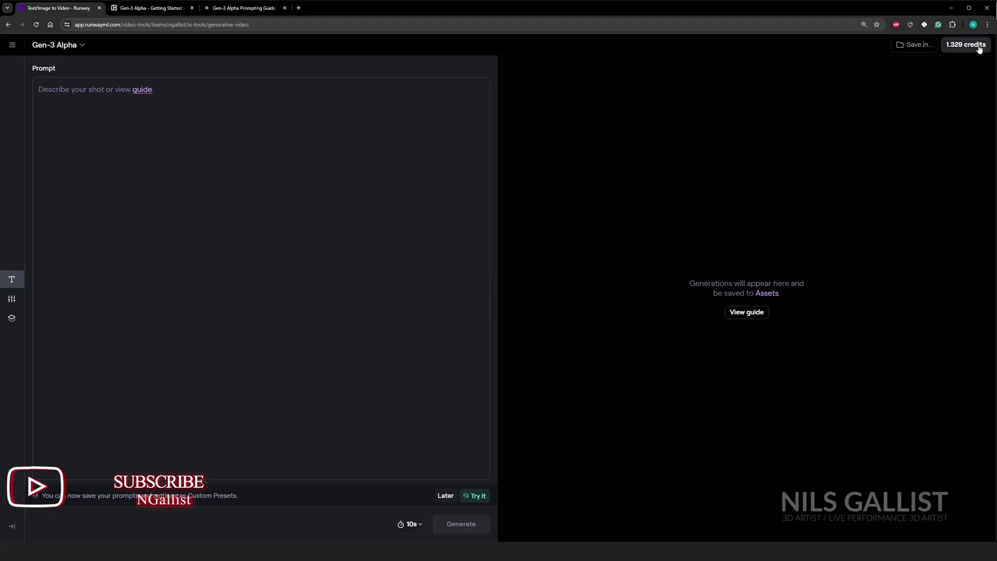
- Preview a credit purchase at 5.800 credits, then cancel without buying
click(978, 48)
click(935, 187)
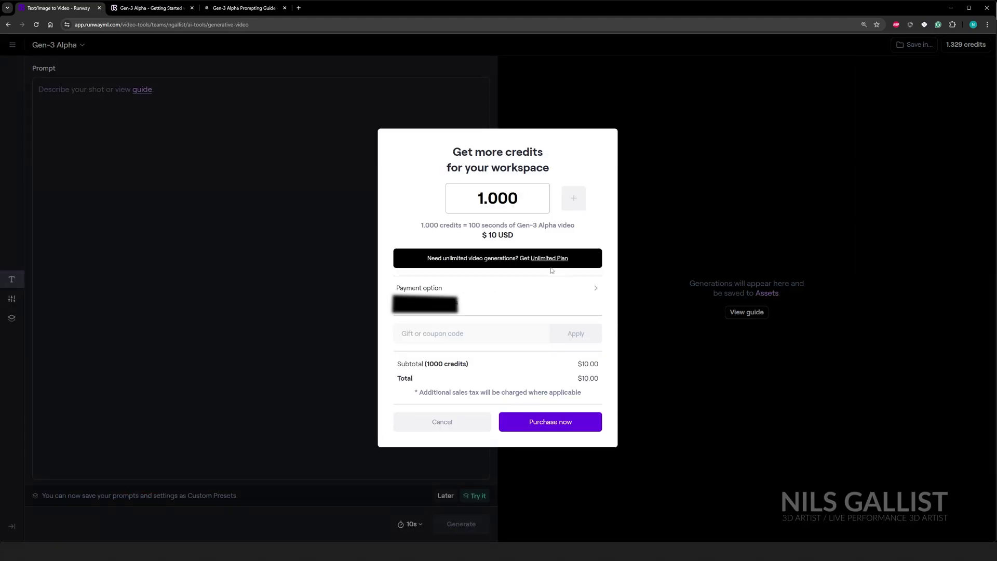
drag(486, 203, 557, 216)
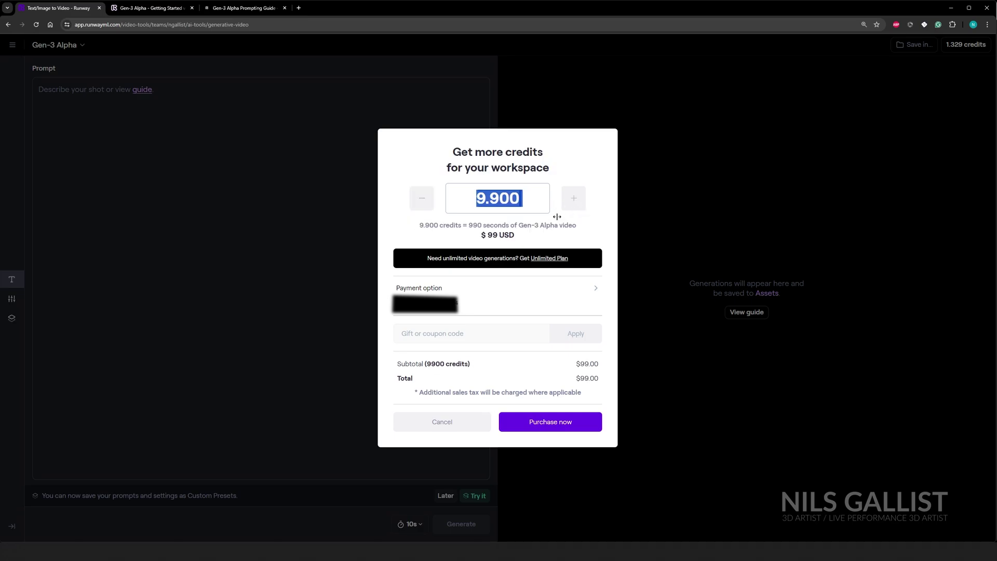
click(327, 209)
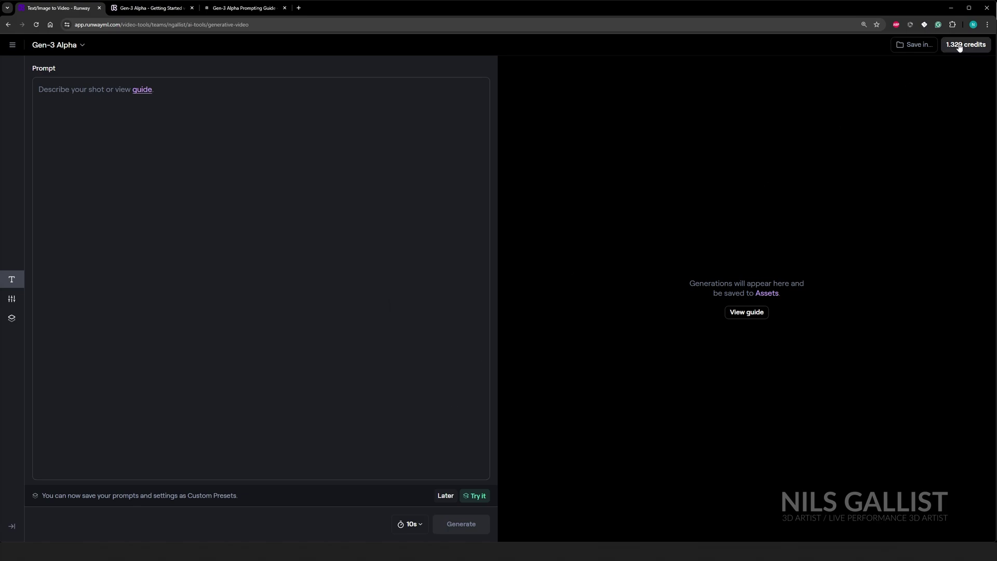
- Skim the Prompting Guide page again, then return to the Runway prompt page
click(247, 5)
scroll(522, 333, up, 3)
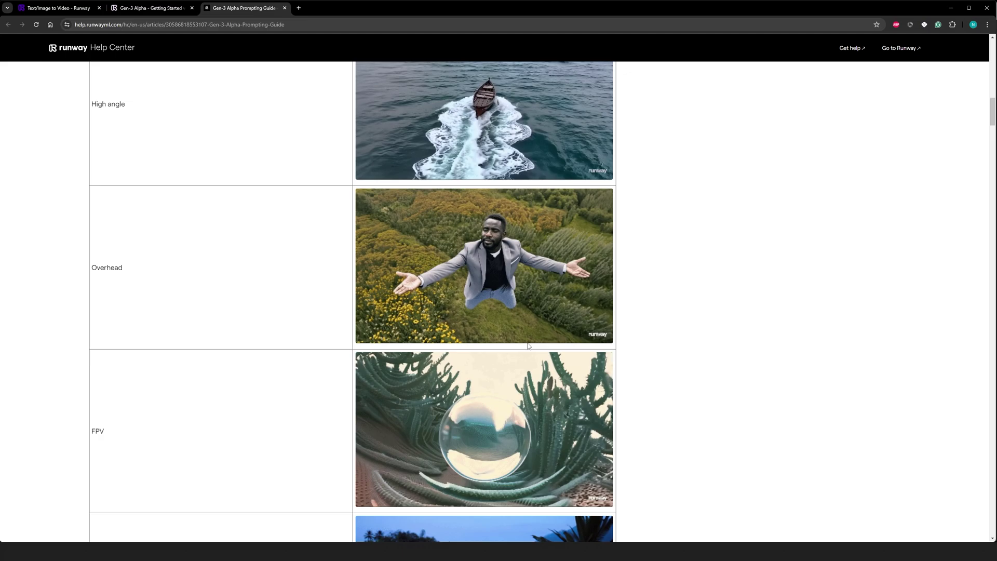
scroll(529, 346, up, 8)
scroll(528, 345, down, 18)
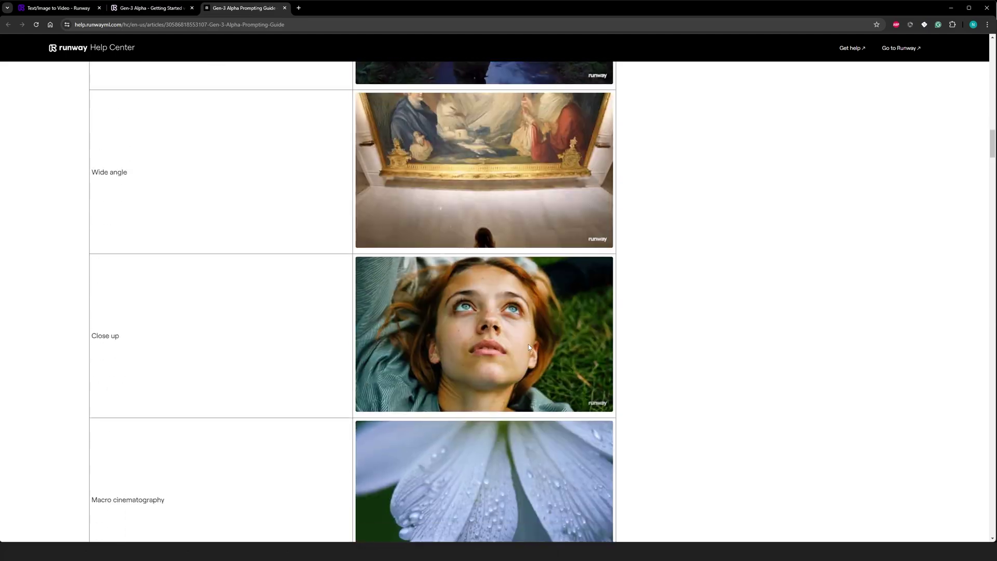
scroll(529, 344, down, 1)
click(60, 7)
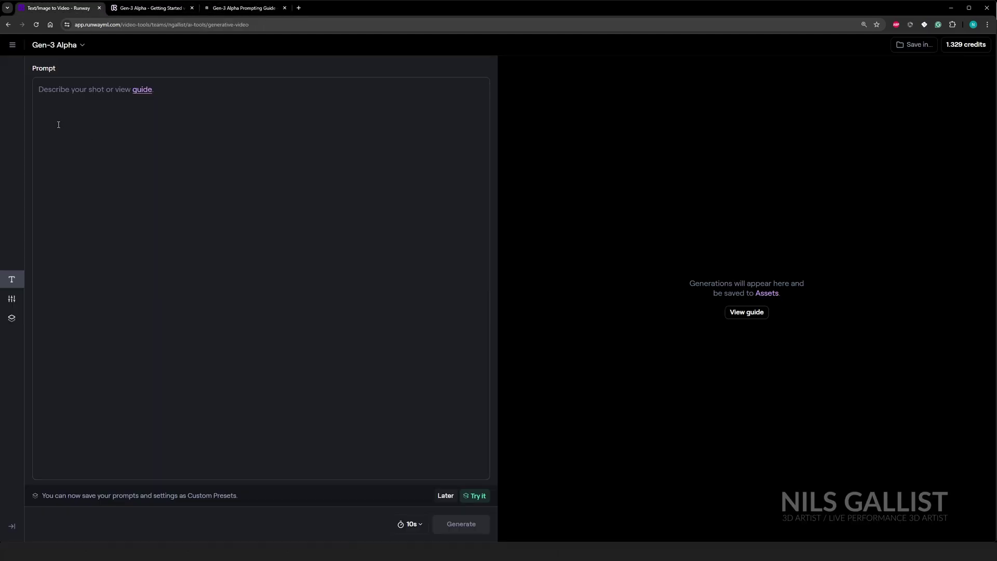
click(19, 43)
- Preview the galactic nebula clip in Assets, then go back to All Assets and the Runway home page
click(38, 83)
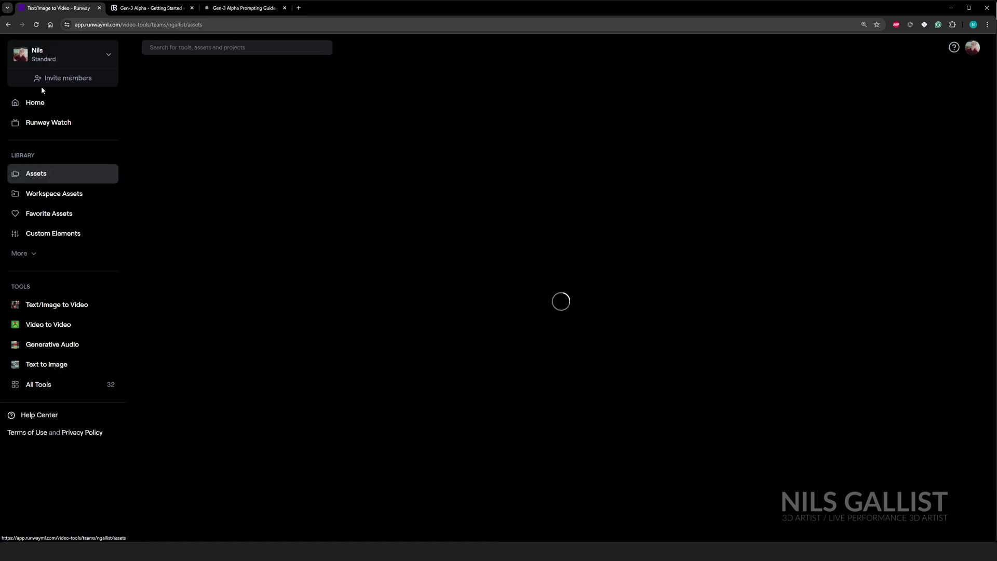
click(242, 275)
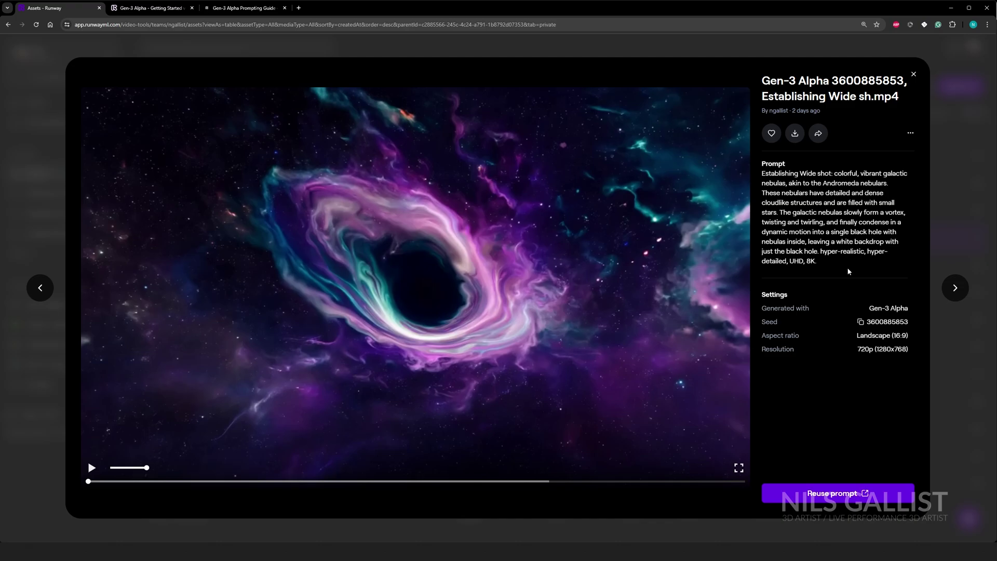
click(92, 468)
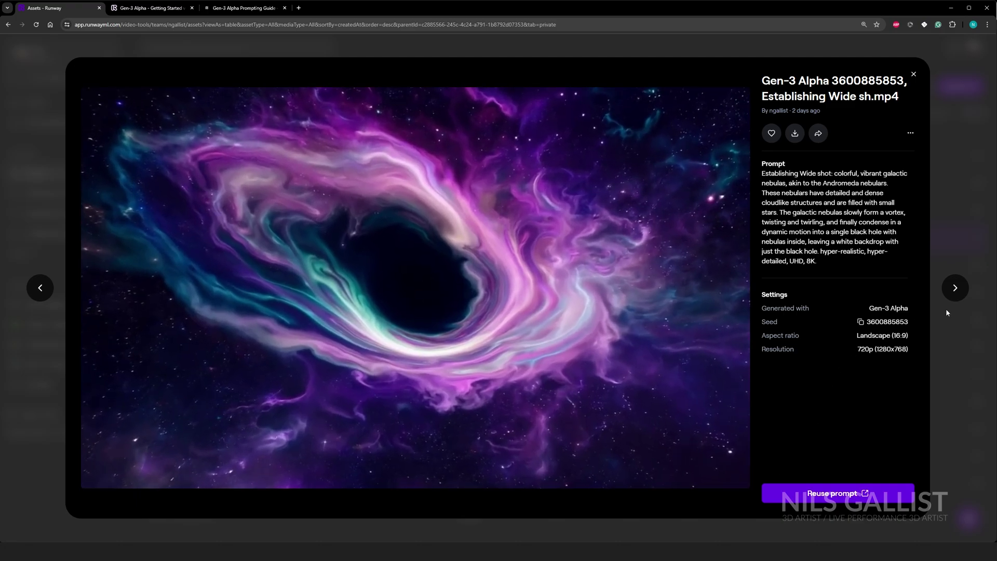
click(33, 35)
click(9, 25)
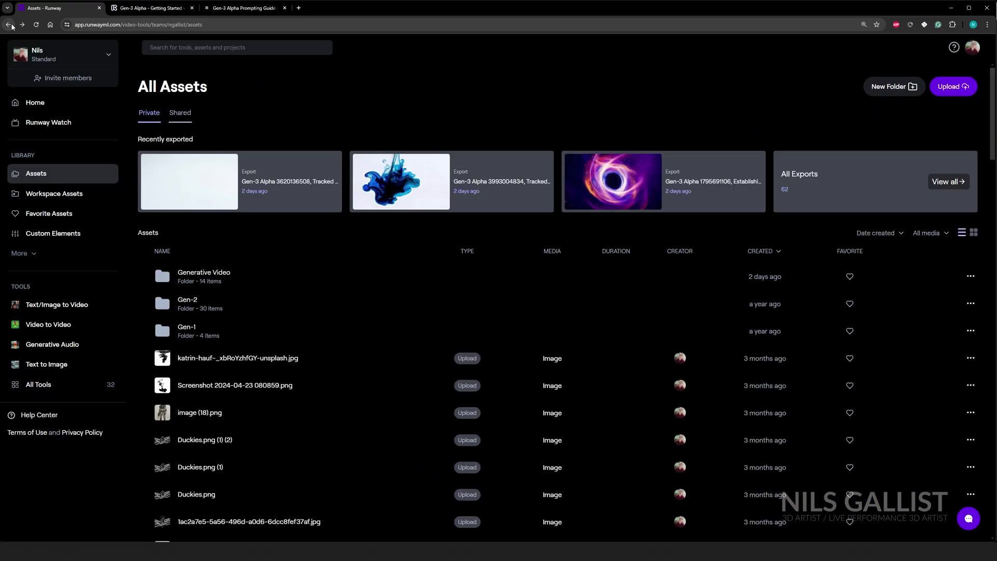
click(48, 103)
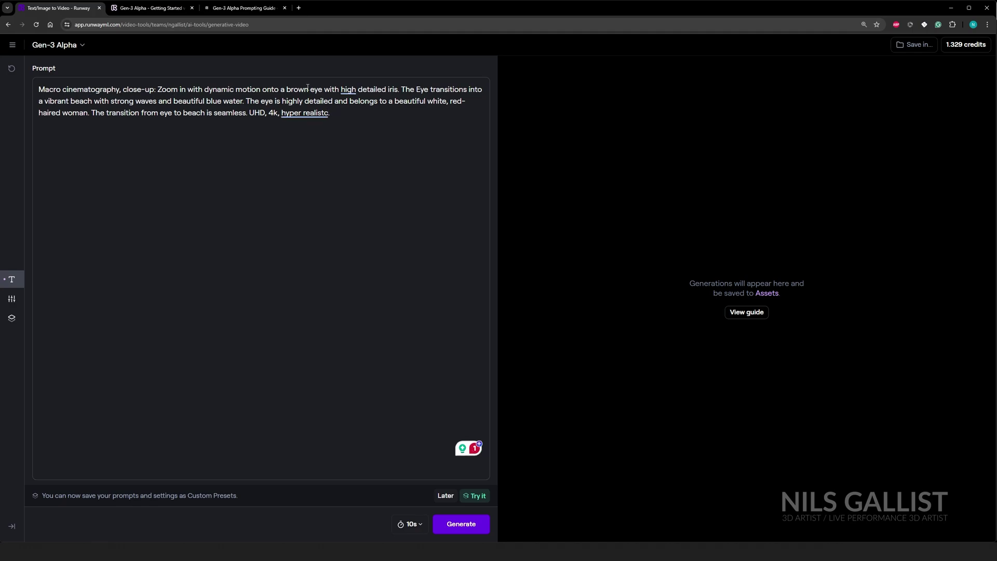
- Apply the grammar fixes to the eye-to-beach prompt and add 'crashing onto the shore'
click(324, 91)
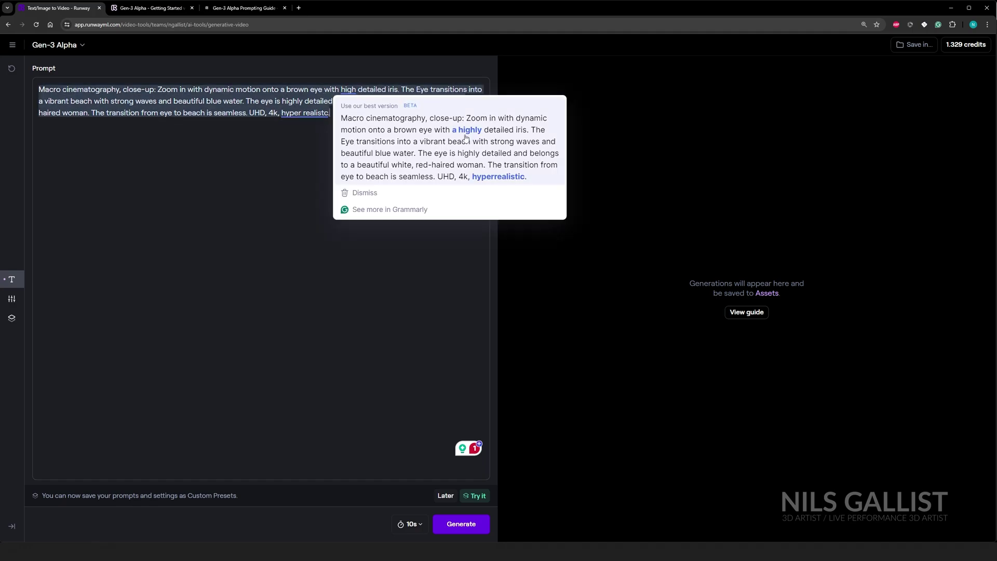
click(475, 133)
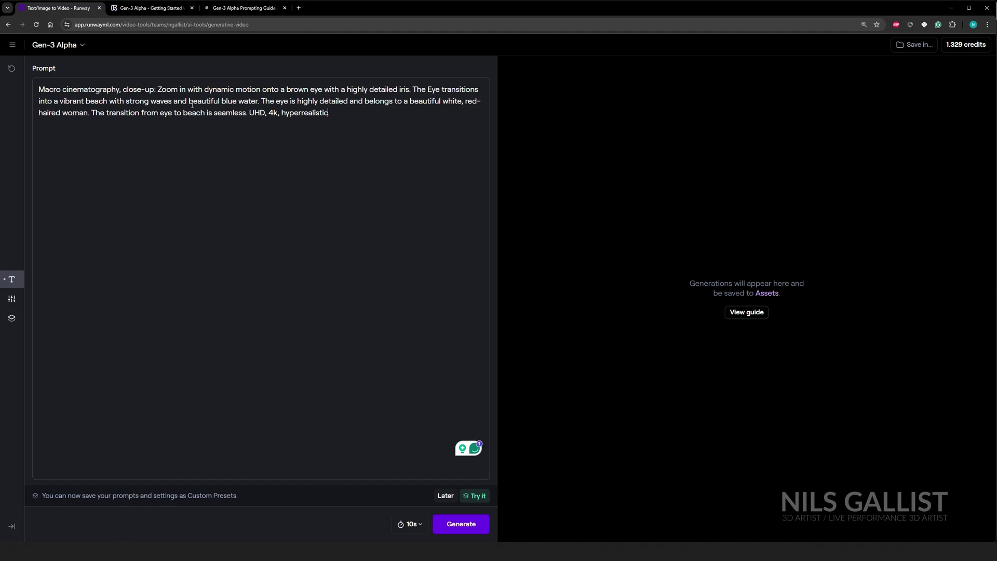
text(crashing on)
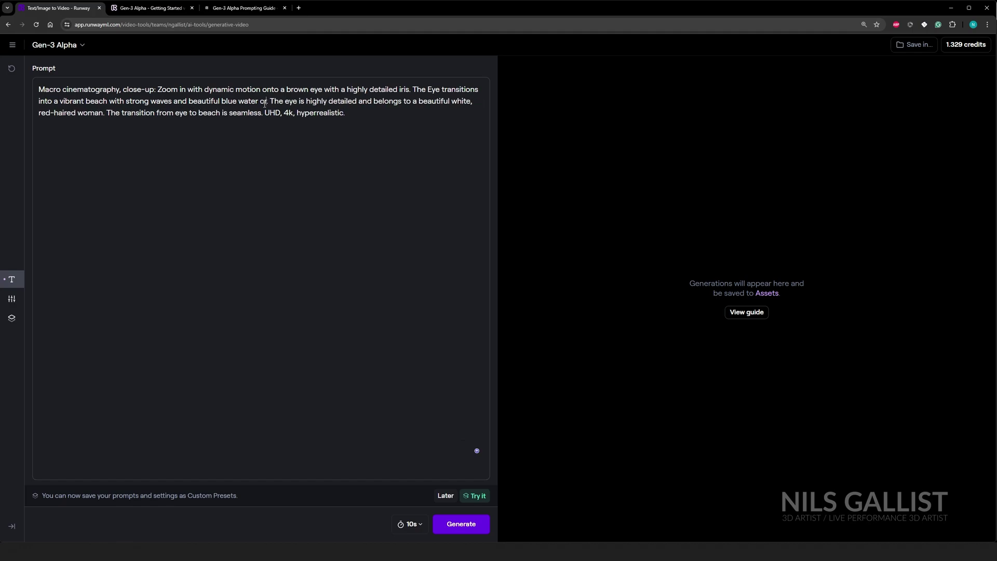
text(to the shore)
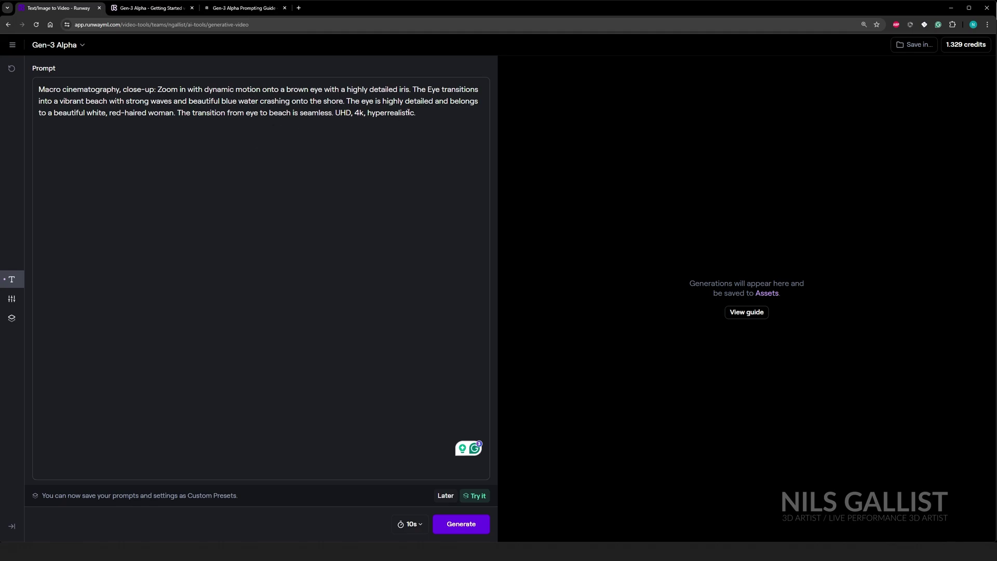
- Set the clip duration to 5 seconds and start generating
click(415, 525)
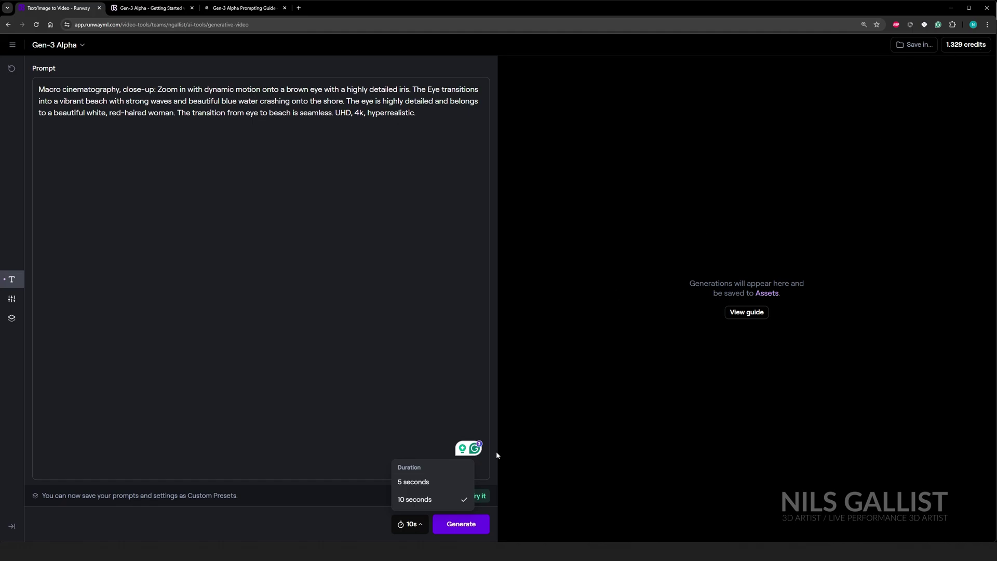
click(418, 485)
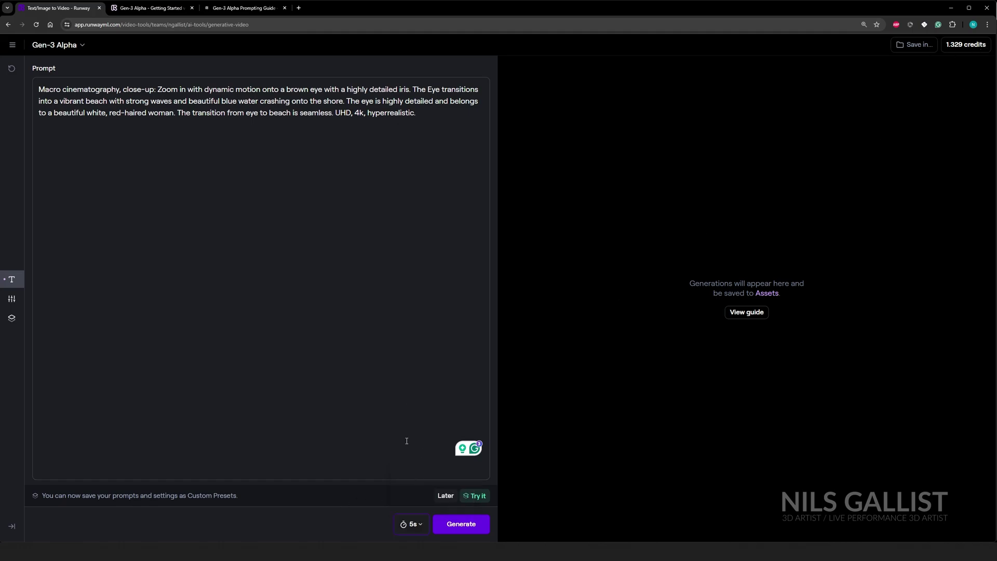
click(461, 524)
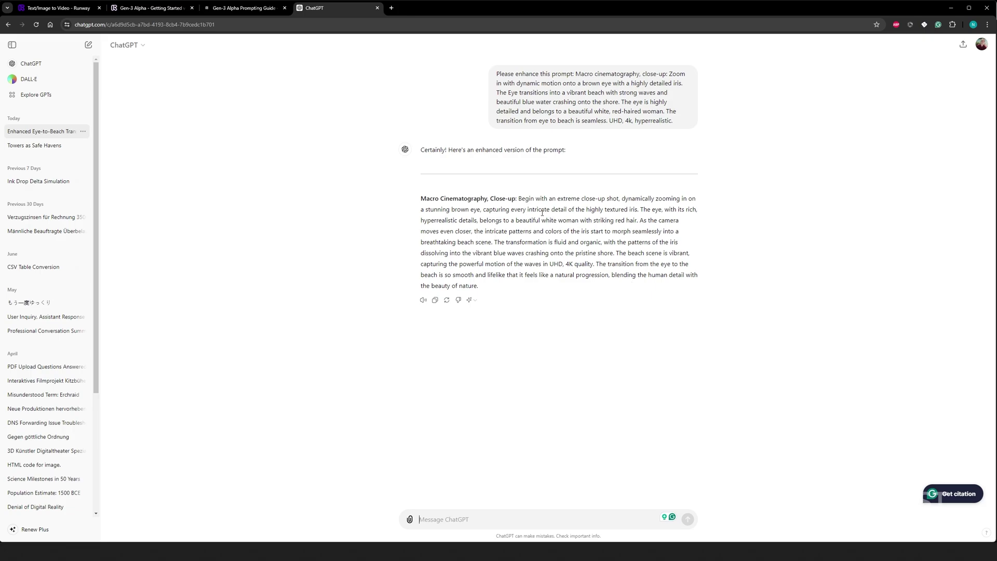
- Highlight the full enhanced prompt paragraph, from 'Macro Cinematography' to 'nature.', in ChatGPT's reply
drag(527, 210, 545, 212)
click(511, 221)
drag(475, 275, 450, 229)
click(450, 228)
drag(422, 198, 499, 284)
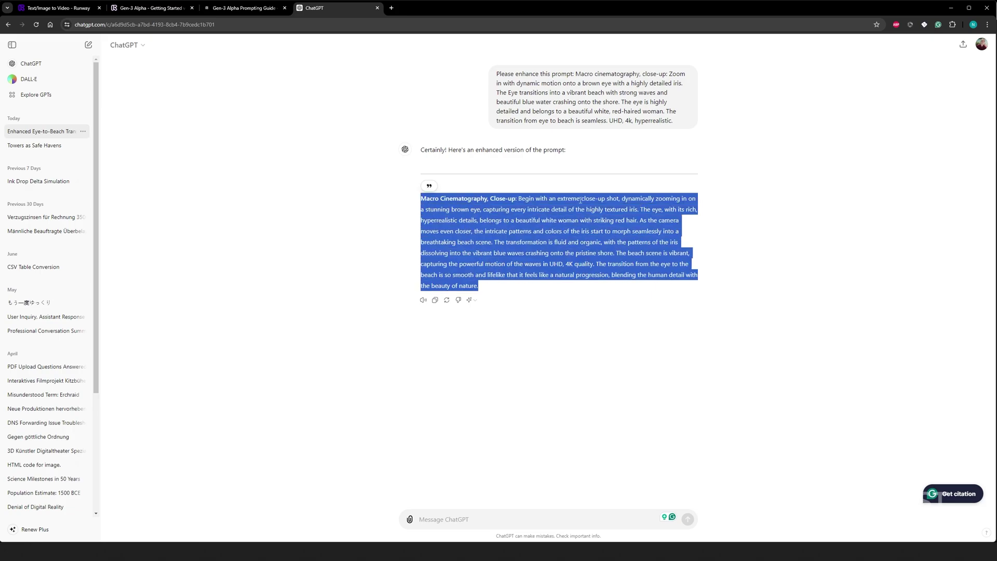
click(579, 271)
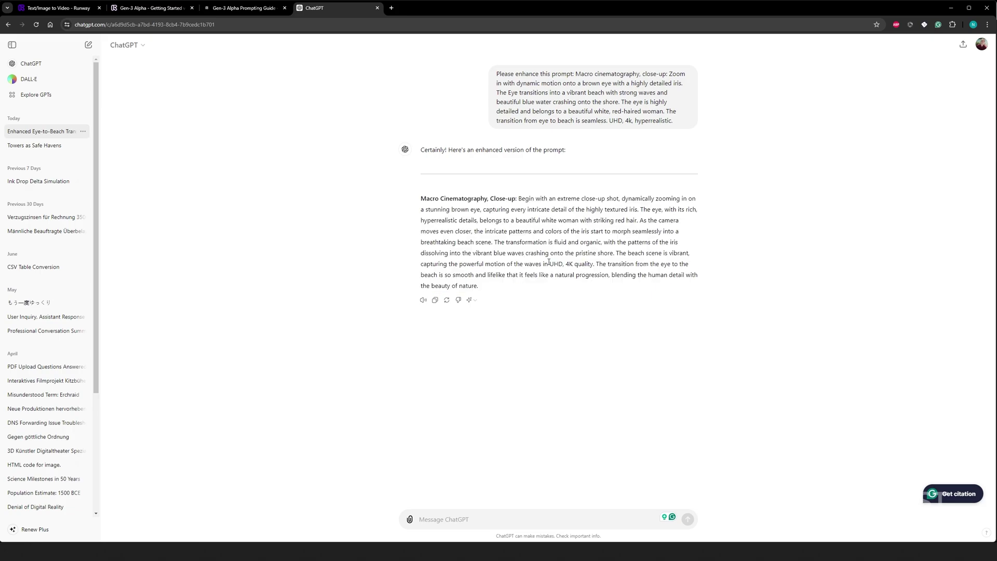
drag(482, 288, 422, 198)
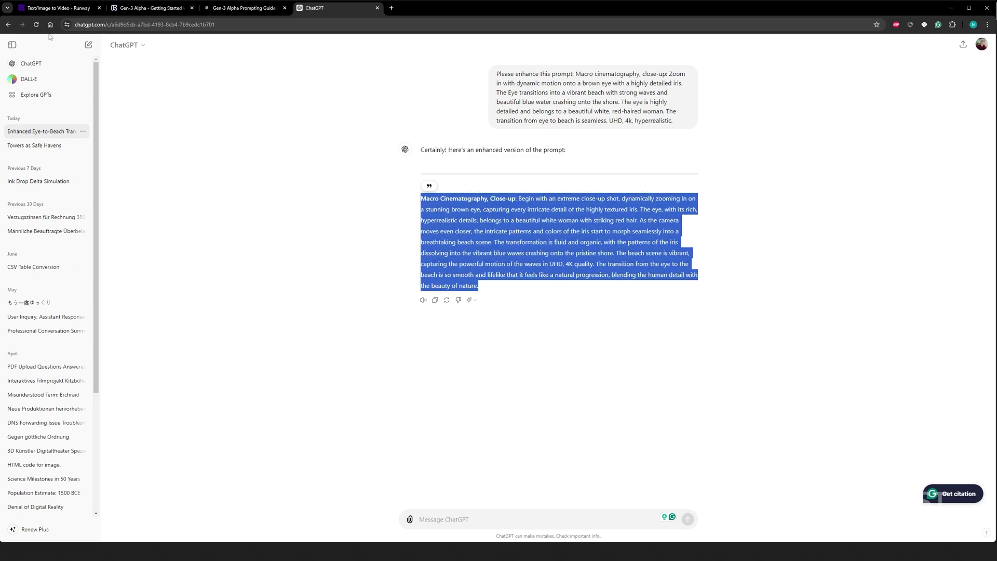
- Play the finished eye-to-beach clip in Runway and pause it around 0:03
click(50, 9)
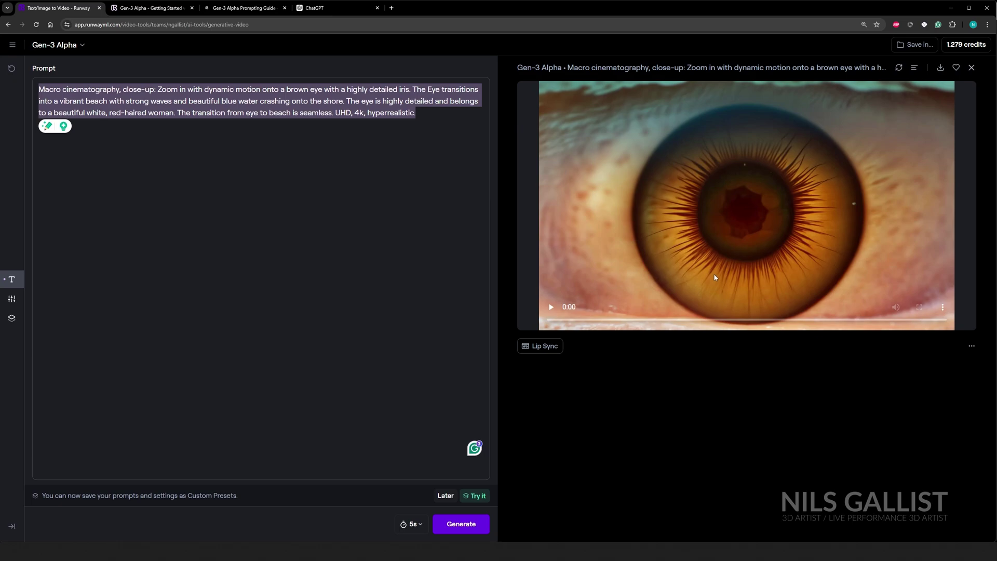
click(557, 307)
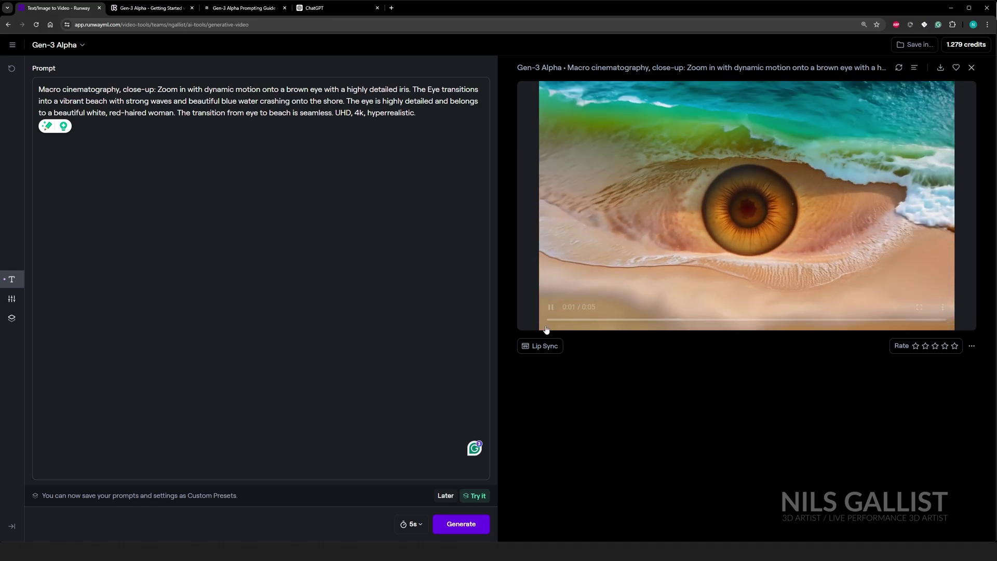
key(space)
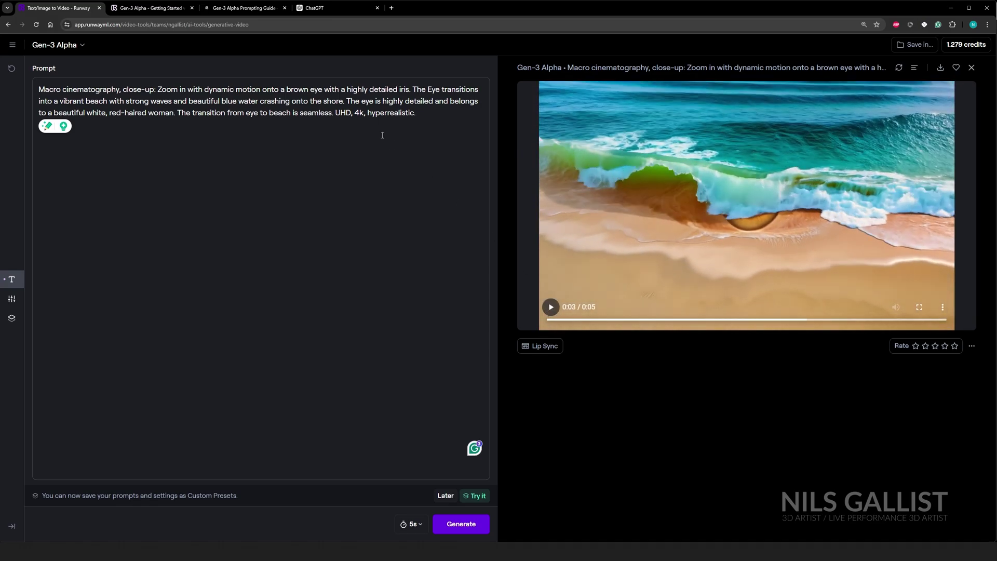
- Replace the prompt with the enhanced ChatGPT text, trimmed to 499/500 characters ending at the vibrant beach
click(180, 92)
key(ctrl+a)
text(Macro Cinematography, Close-up: Begin with an extreme close-up shot, dynamically zooming in on a stunning brown eye, capturing every intricate detail of the highly textured iris. The eye, with its rich, hyperrealistic details, belongs to a beautiful white woman with striking red hair. As the camera moves even closer, the intricate patterns and colors of the iris start to morph seamlessly into a breathtaking beach scene. The transformation is fluid and organic, with the patterns of the iris disso)
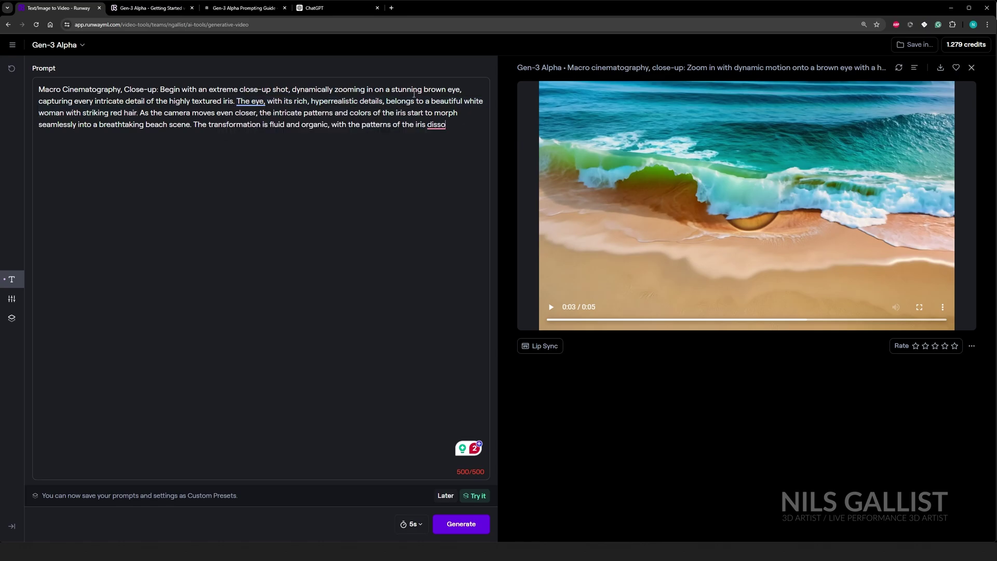
key(ctrl+a)
key(ctrl+v)
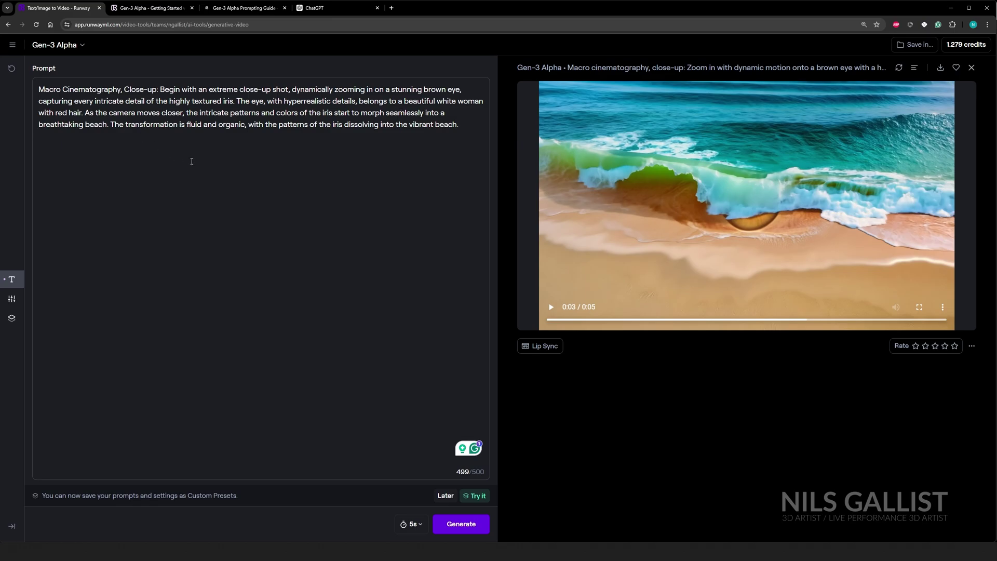
- Generate a clip from the enhanced prompt
click(473, 526)
scroll(771, 208, down, 3)
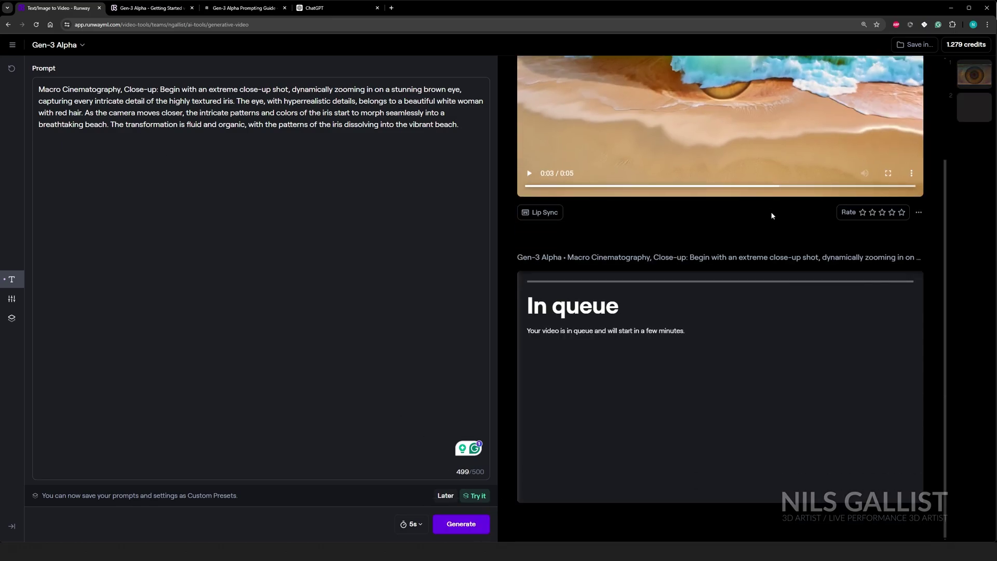
scroll(861, 269, up, 2)
- Rate the first clip two stars, flag 'Backwards motion', and send the feedback
click(874, 290)
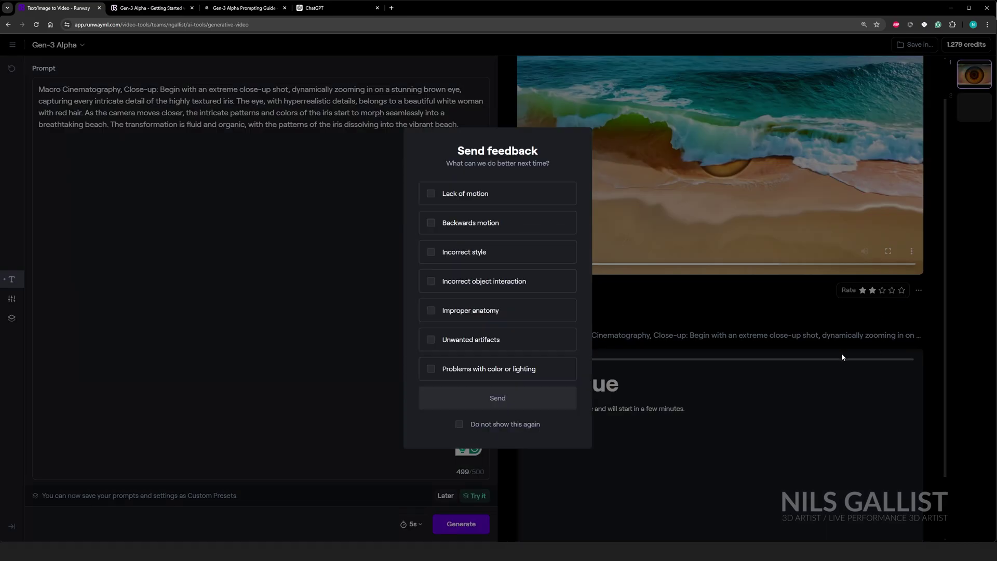
click(498, 224)
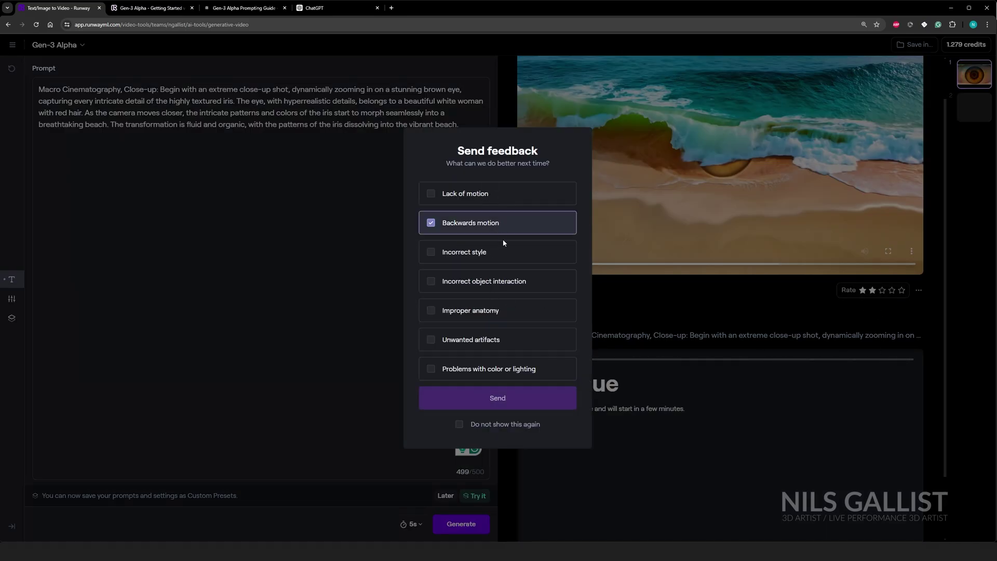
click(512, 395)
scroll(912, 229, up, 1)
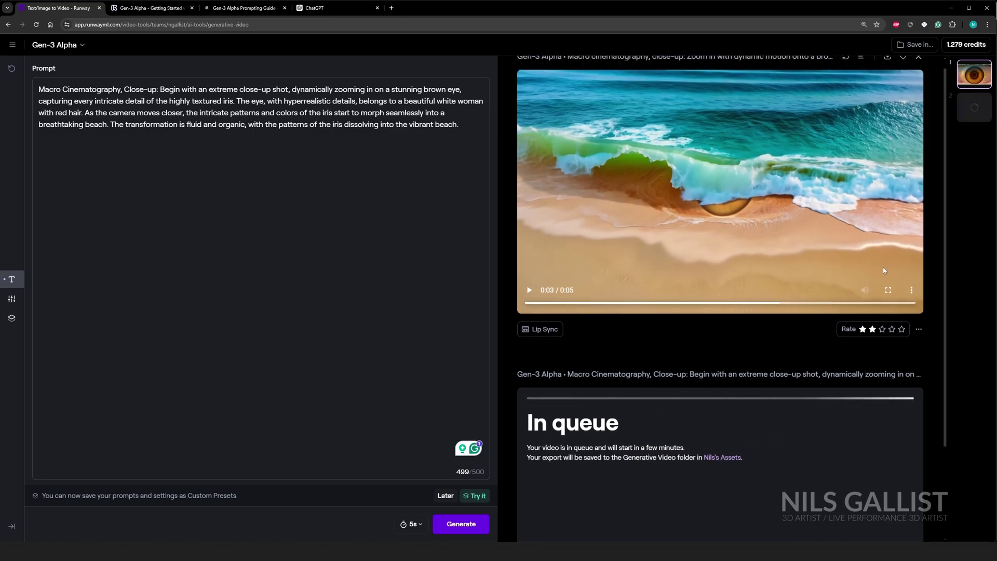
scroll(774, 228, down, 2)
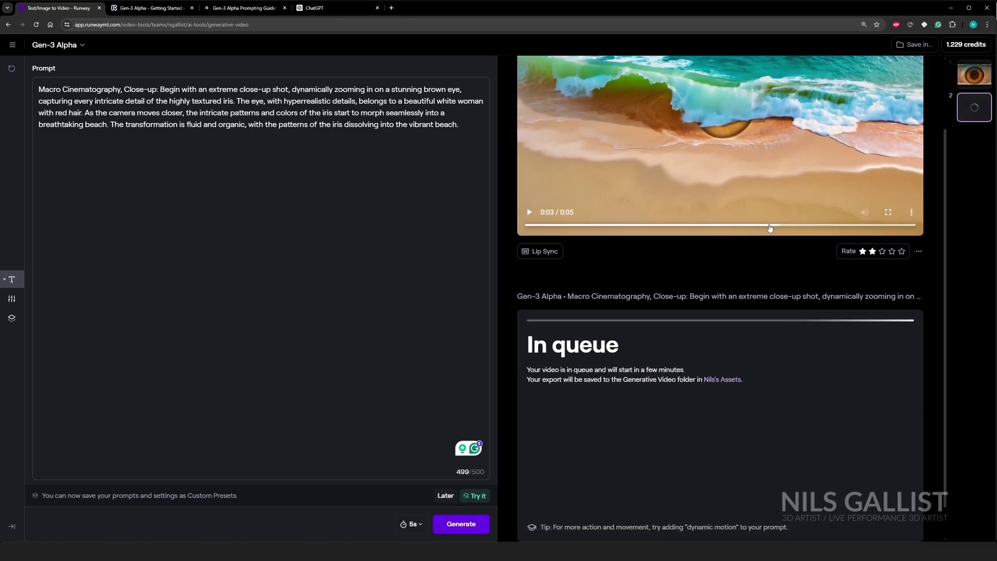
scroll(766, 216, up, 2)
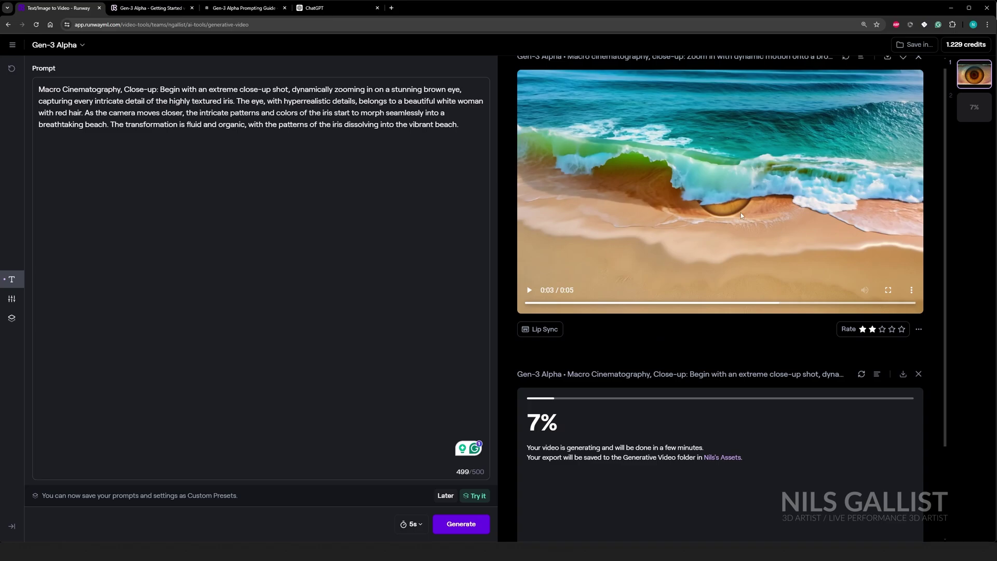
scroll(679, 301, down, 3)
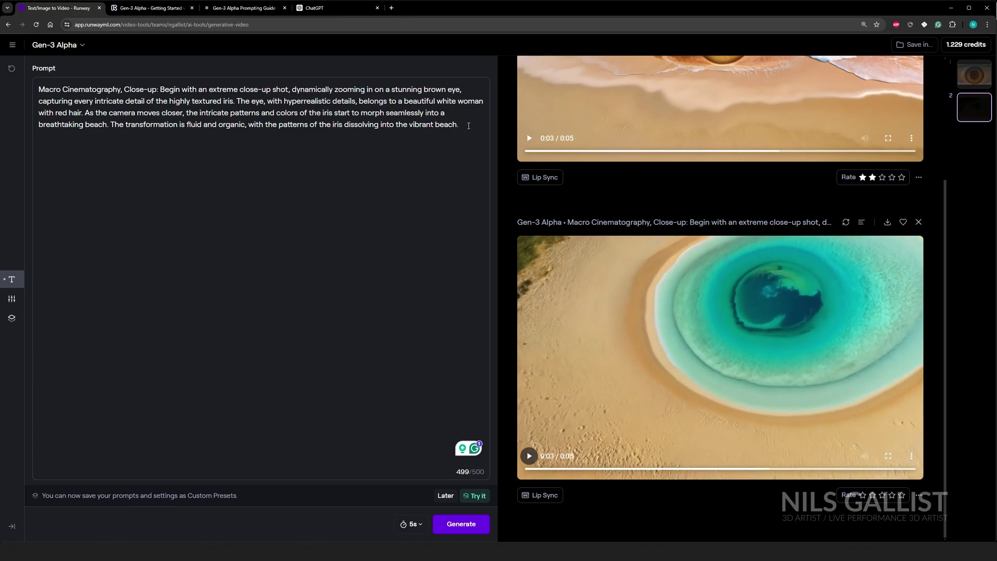
- Change the prompt ending to keep zooming closer into the eye and generate a new clip
key(ctrl+z)
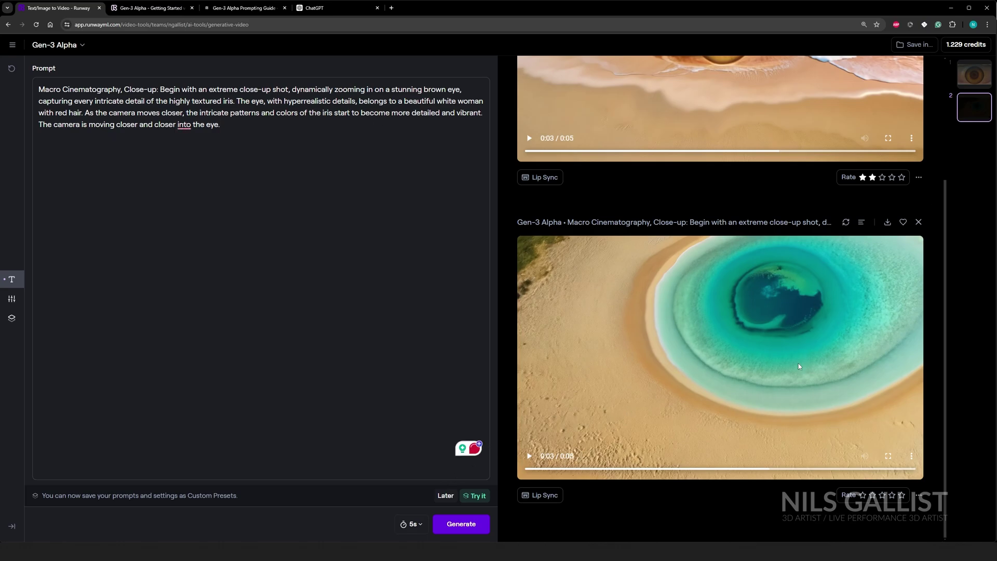
click(456, 524)
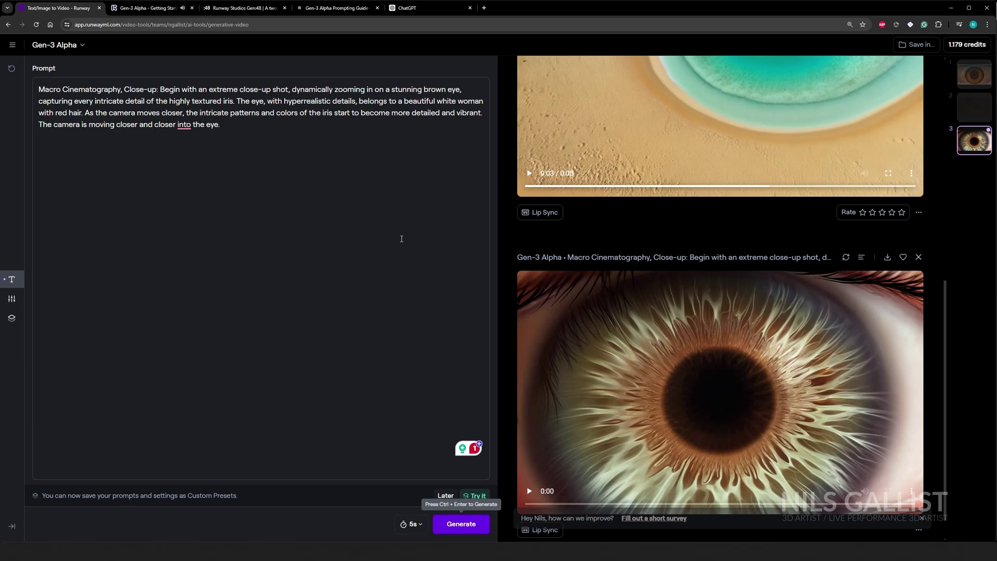
scroll(655, 313, down, 1)
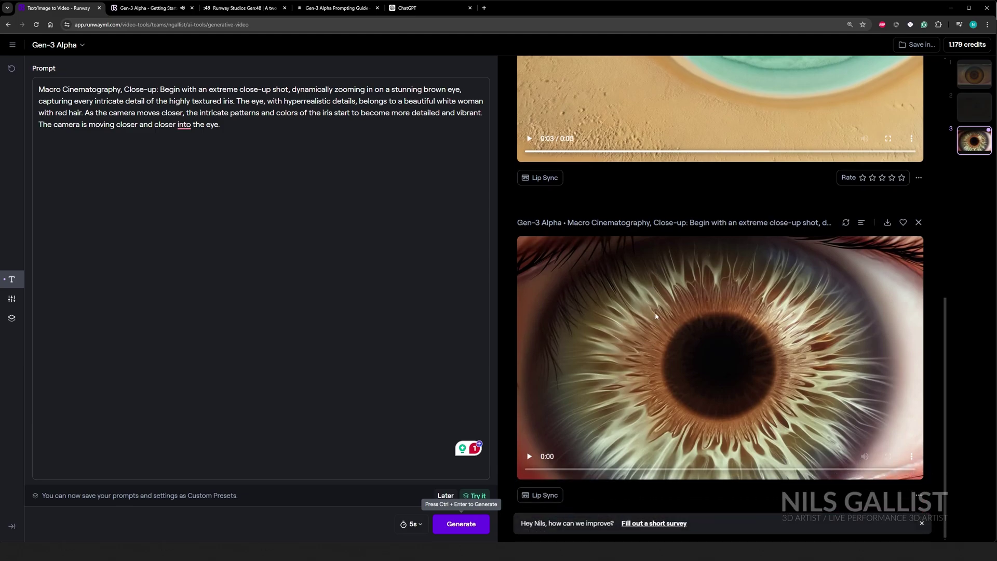
- Play the new close-up eye clip showing a detailed brown iris
click(568, 413)
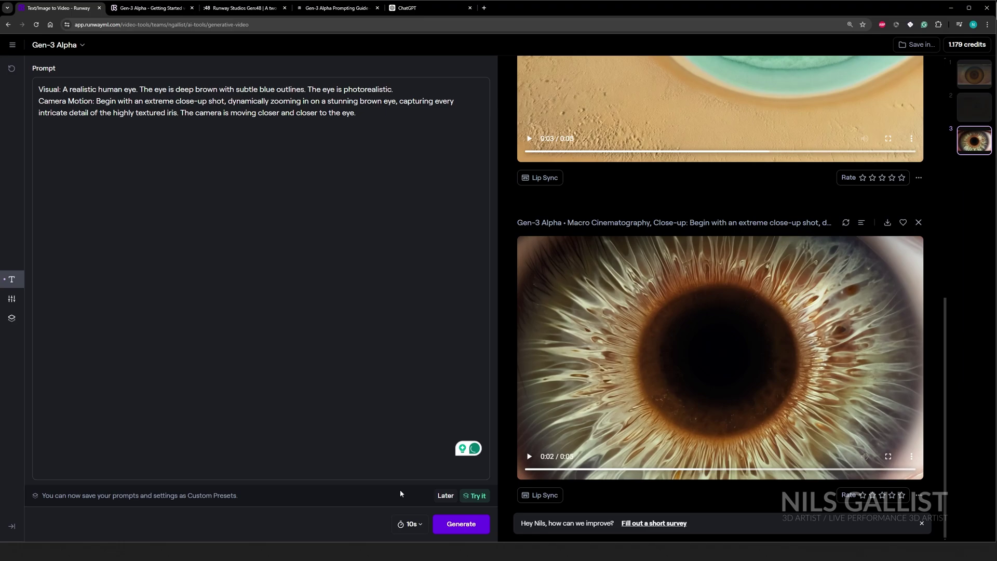
- Generate the 10-second realistic brown-eye clip and check its queue card
click(460, 523)
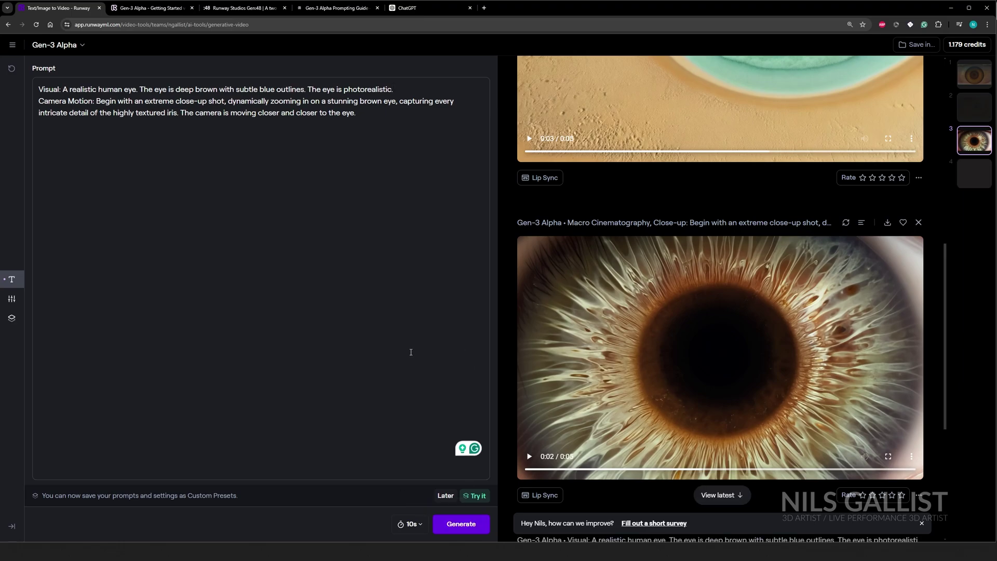
scroll(644, 358, down, 5)
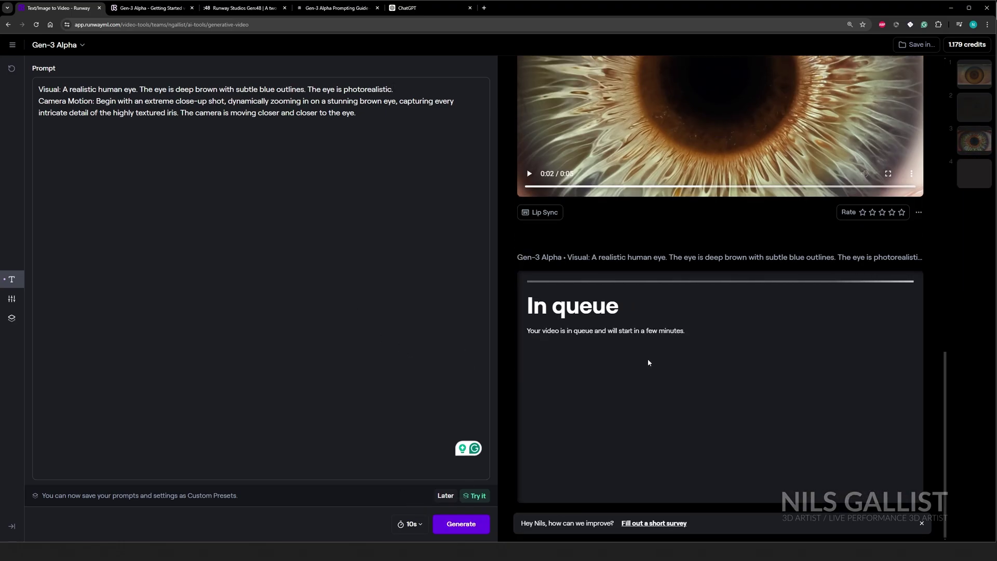
scroll(643, 372, up, 3)
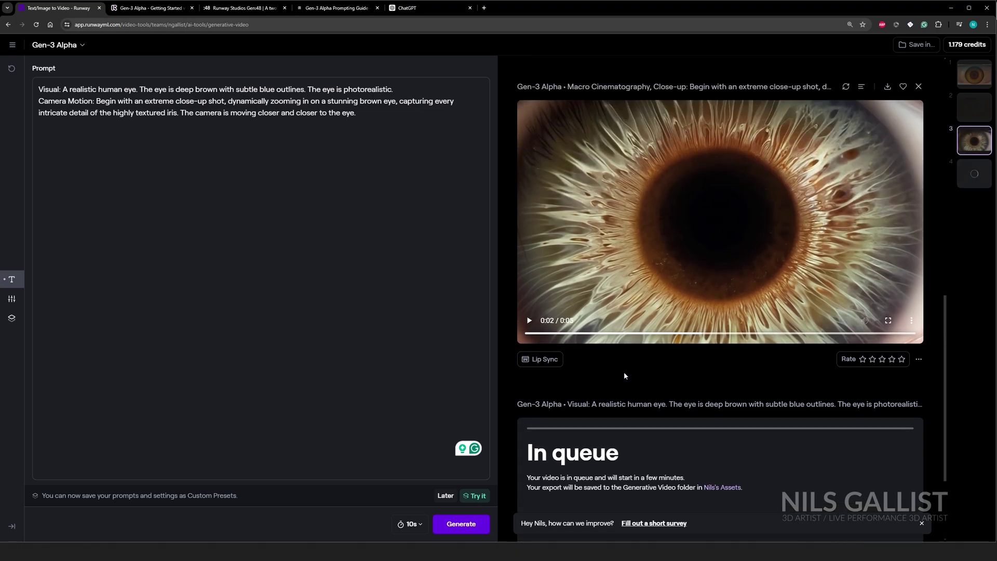
scroll(670, 258, down, 3)
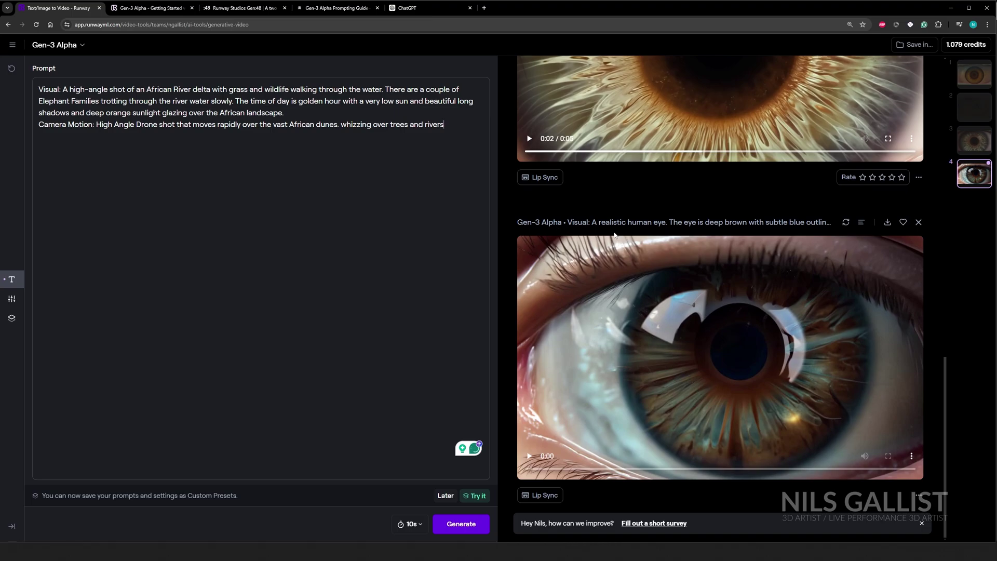
- Accept Grammarly's 'High-angle drone' correction and play the finished 10-second eye clip
click(127, 124)
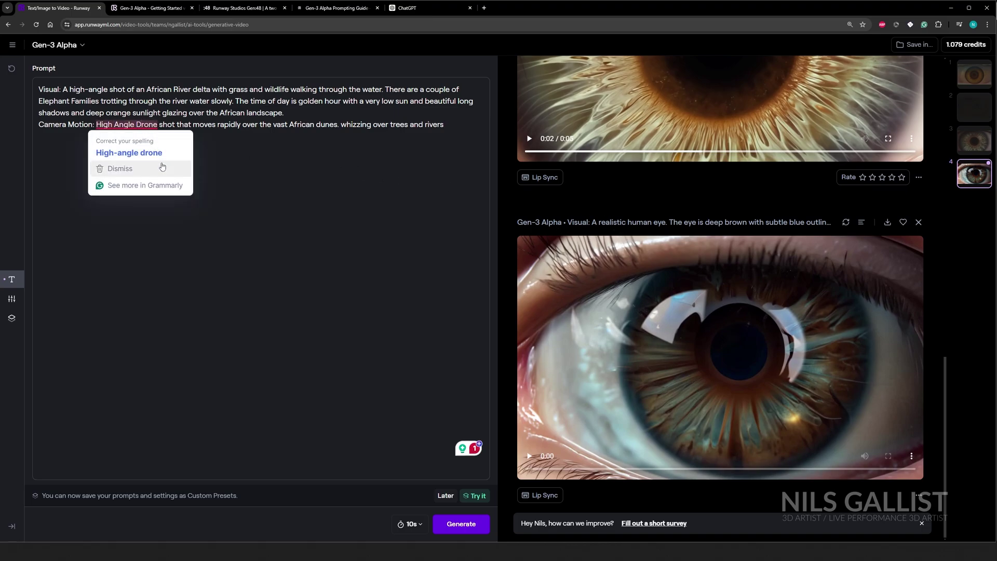
click(127, 151)
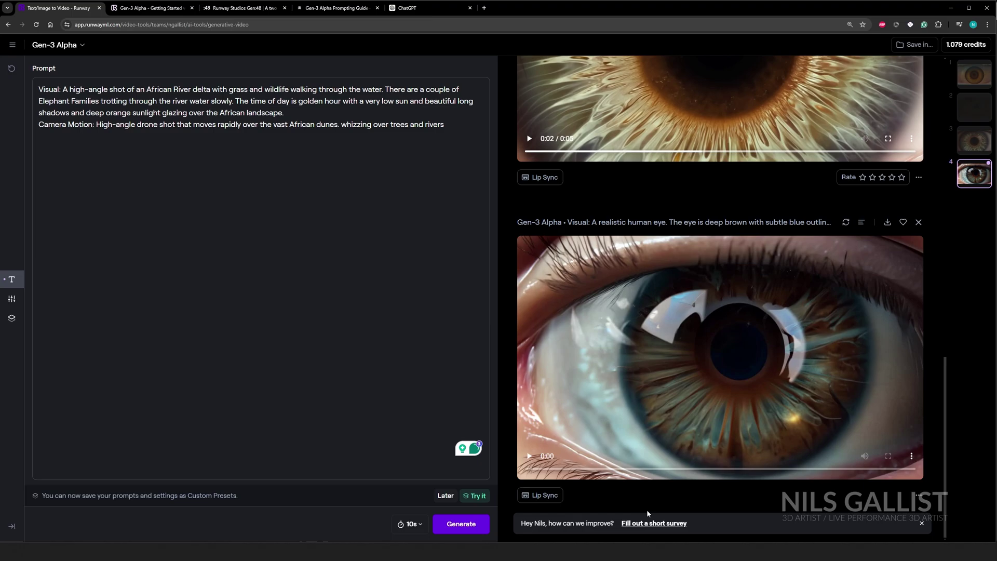
click(529, 458)
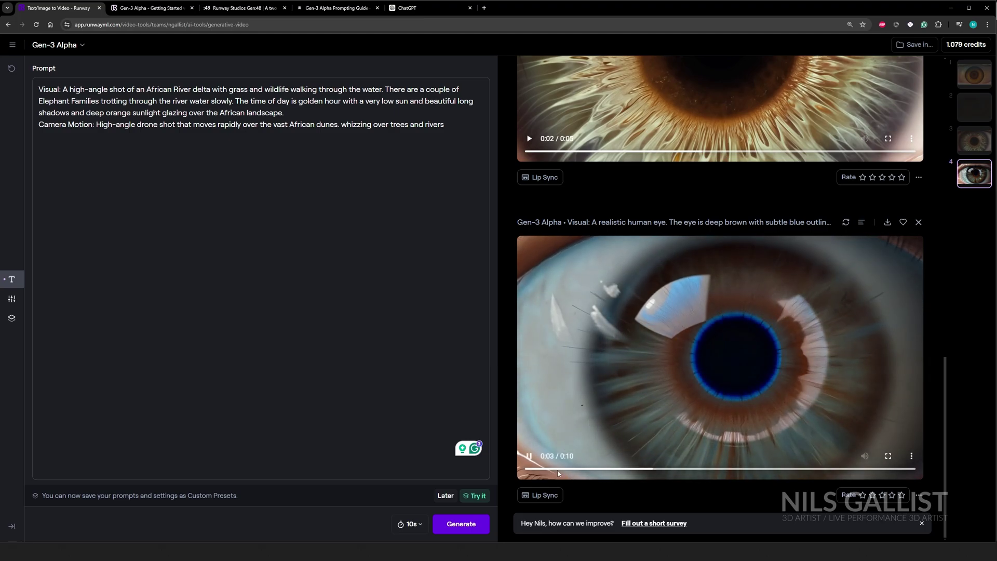
scroll(802, 291, up, 4)
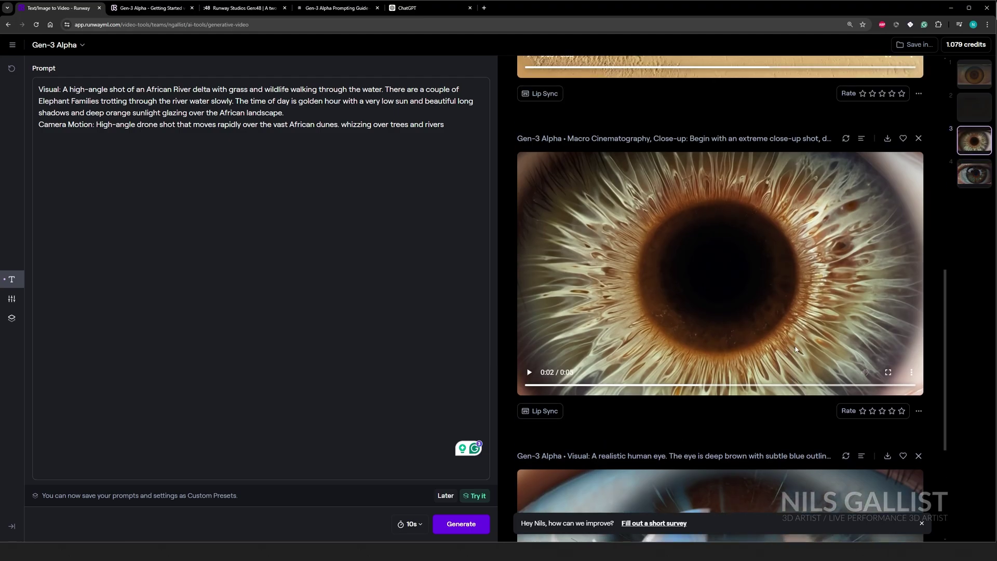
scroll(796, 349, down, 4)
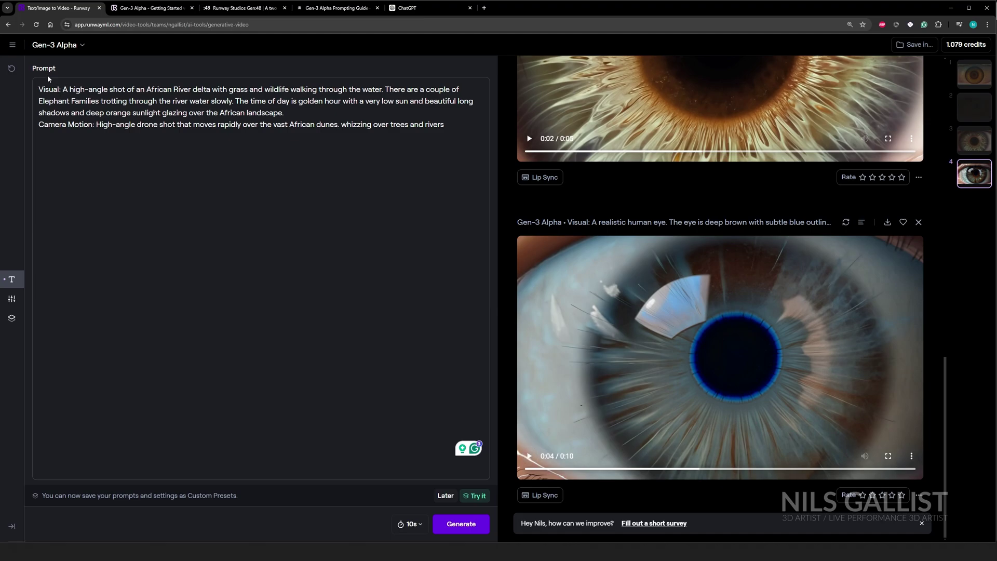
drag(70, 89, 107, 92)
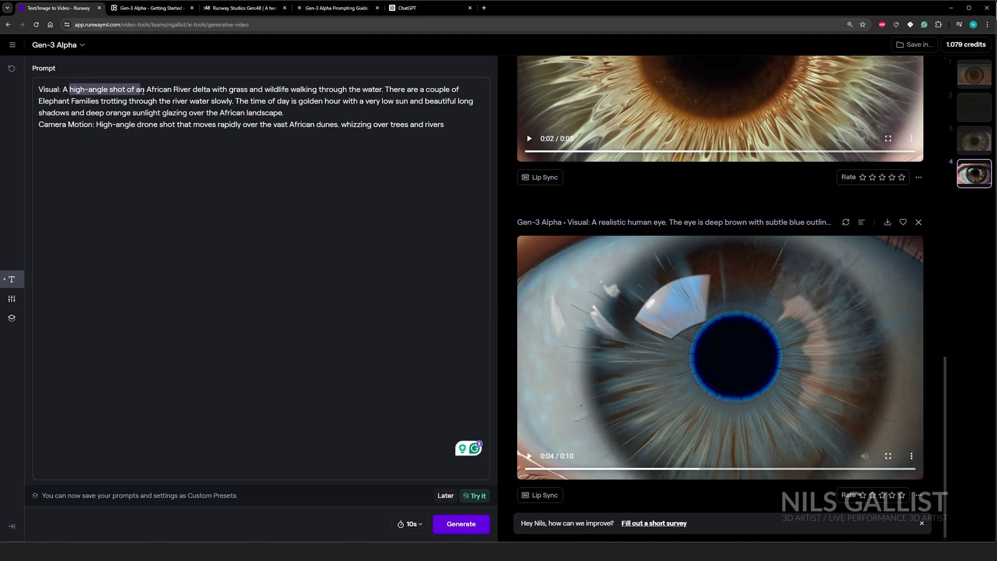
drag(143, 91, 399, 90)
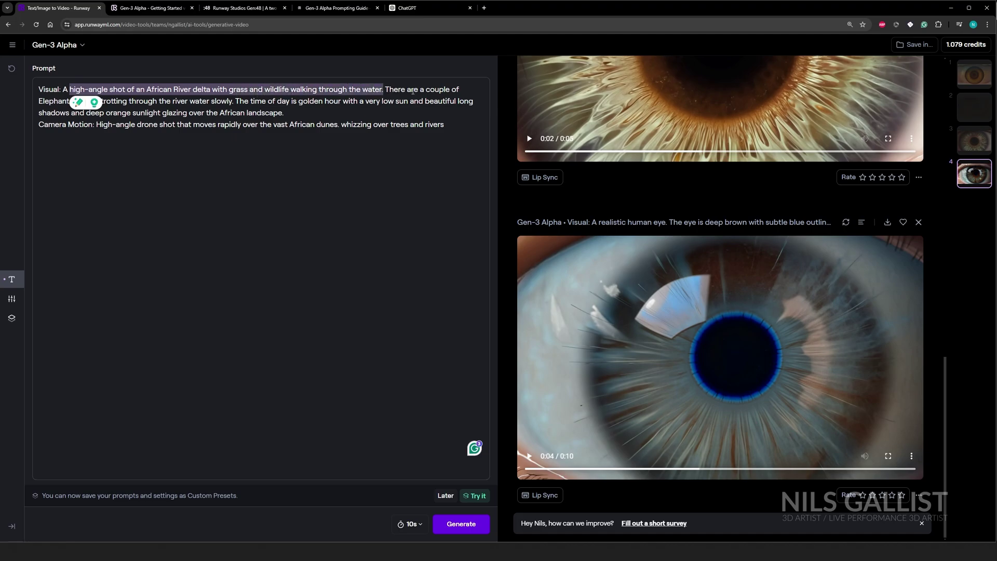
click(32, 112)
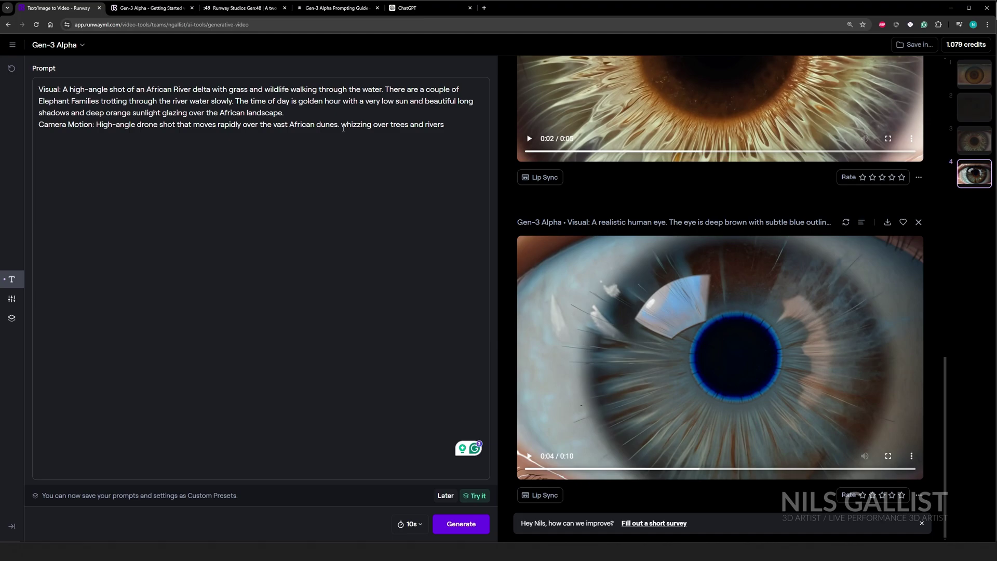
- Return to the Gen-3 Alpha Prompting Guide and scroll to the Lighting Styles examples
click(357, 10)
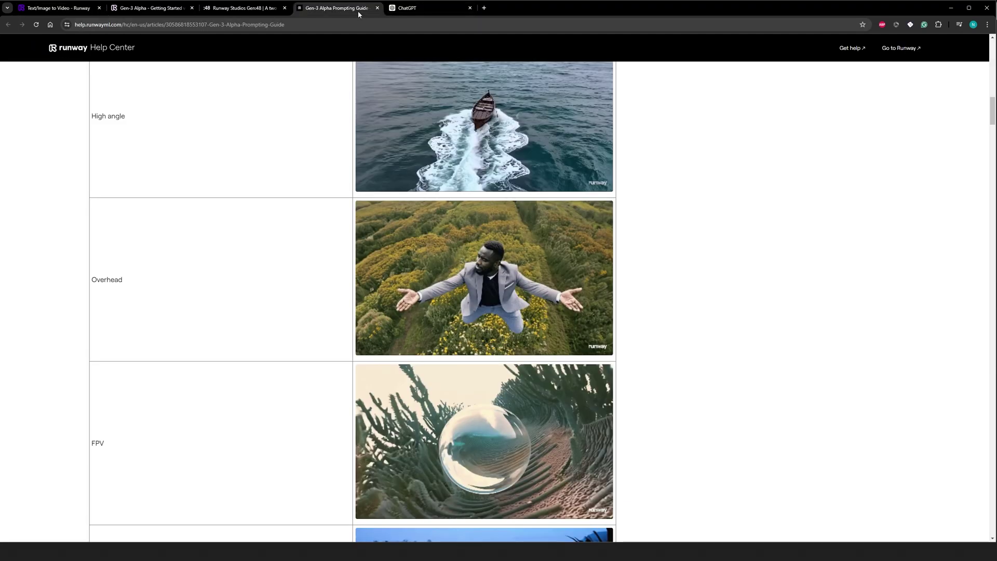
scroll(426, 257, down, 15)
scroll(427, 261, down, 20)
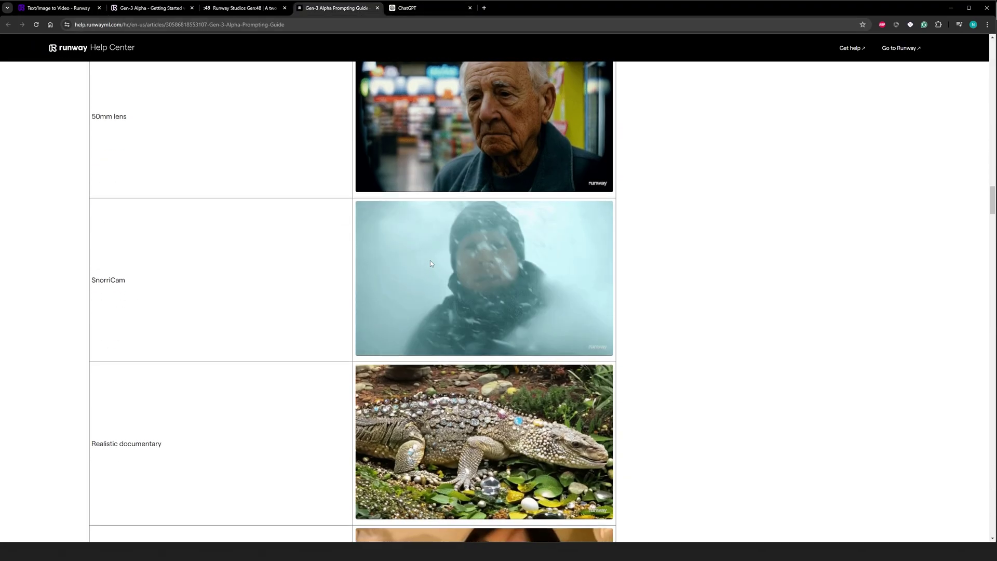
scroll(430, 268, down, 2)
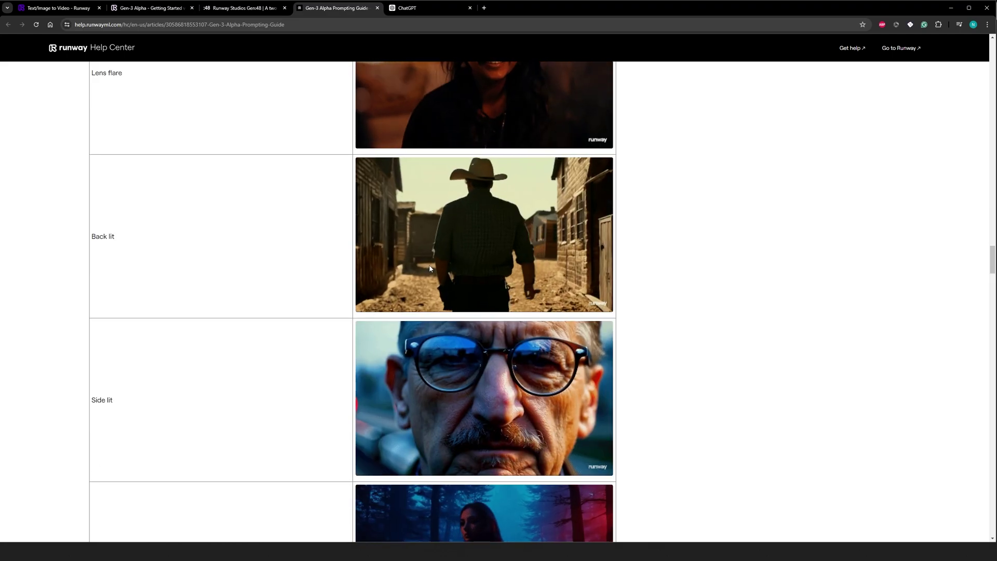
scroll(430, 268, down, 5)
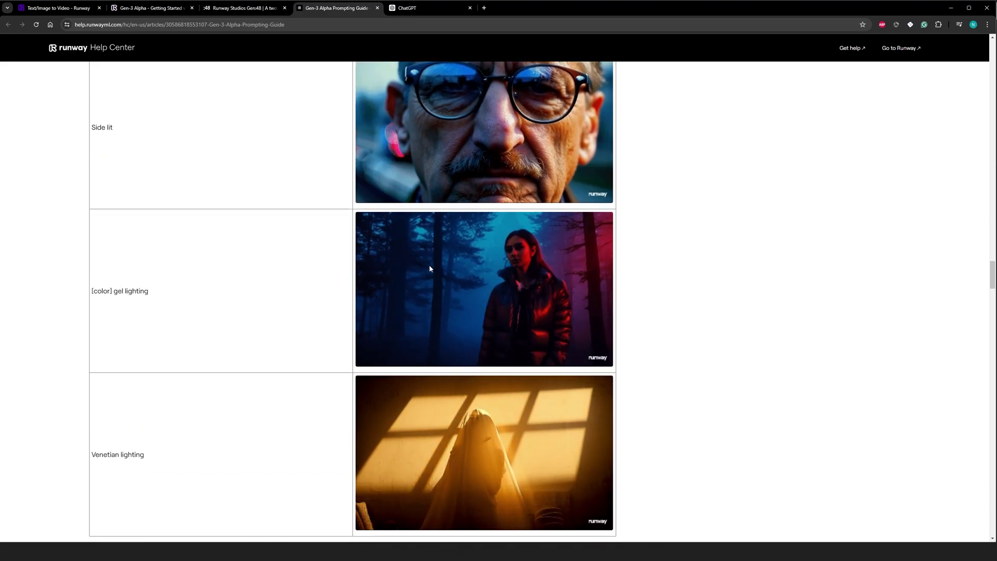
scroll(430, 268, down, 3)
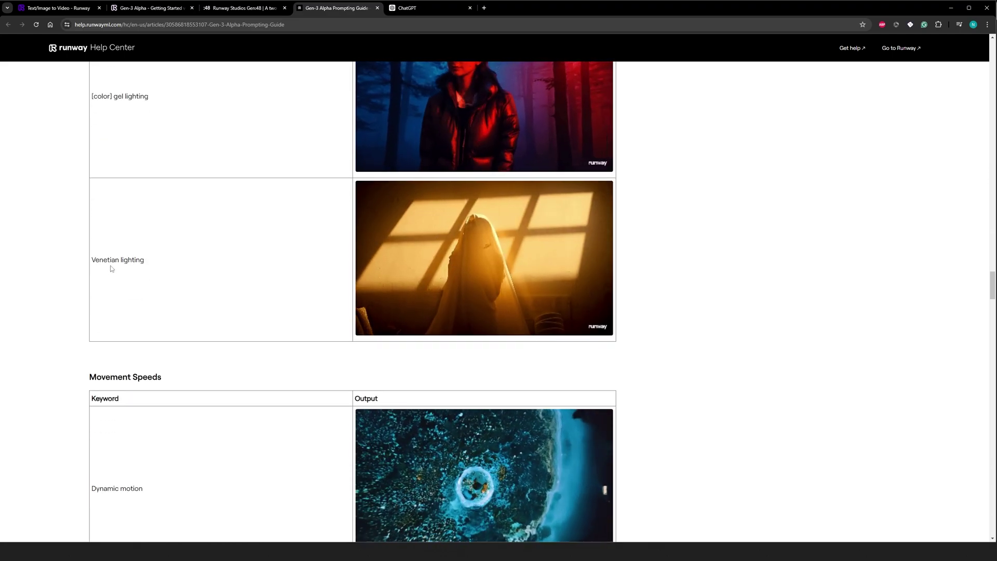
- Append 'Venetian Lighting.' to the river delta prompt and generate the clip
click(59, 9)
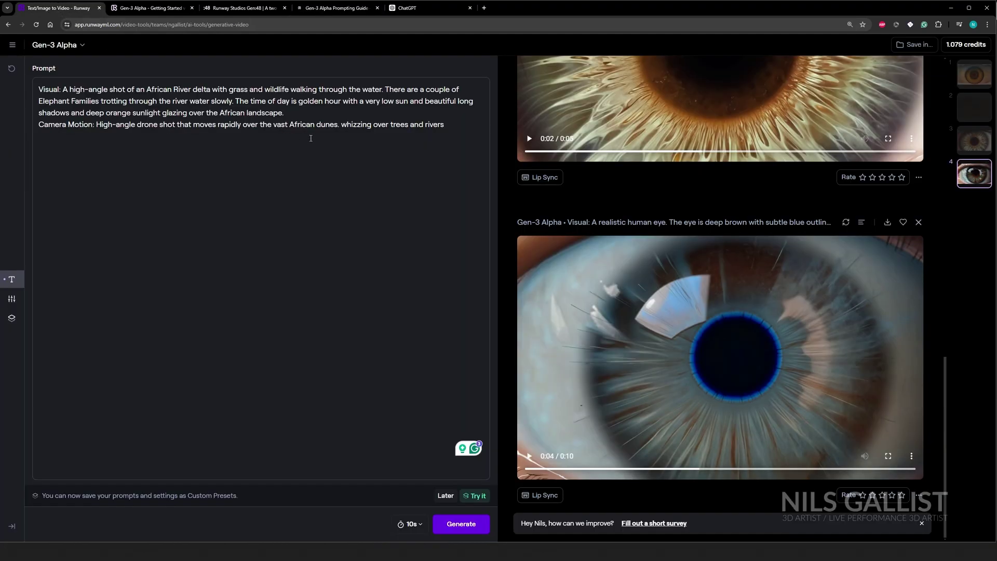
text(Venetian Lighting.)
click(462, 525)
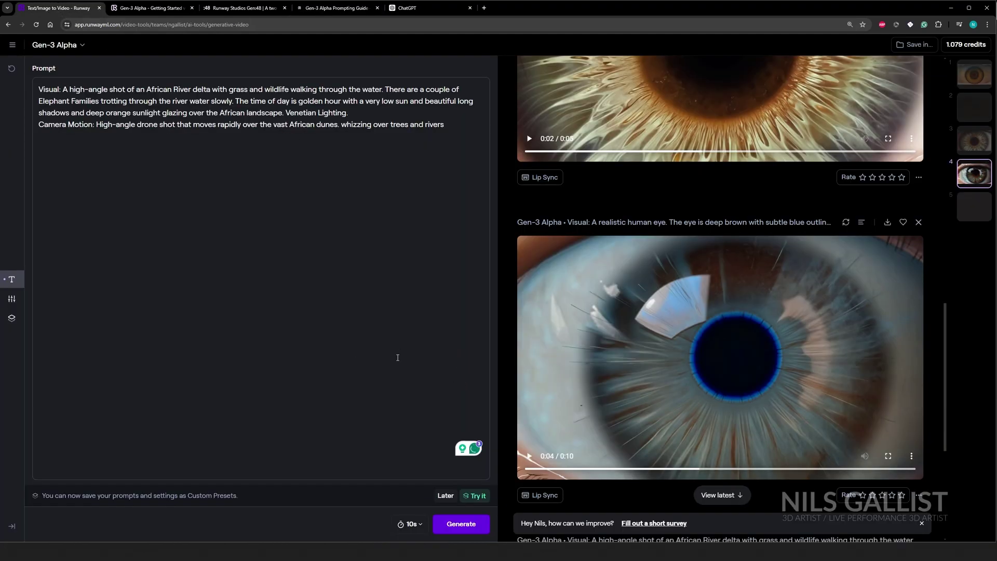
scroll(657, 386, down, 5)
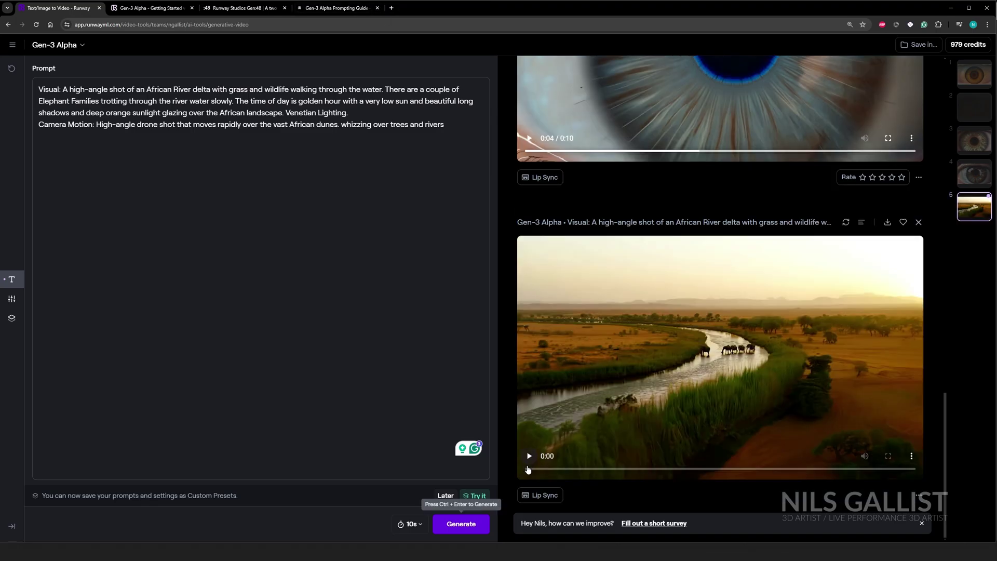
- Review the river delta clip fullscreen, then replace the prompt with the neo-Shanghai cyberpunk description
click(529, 457)
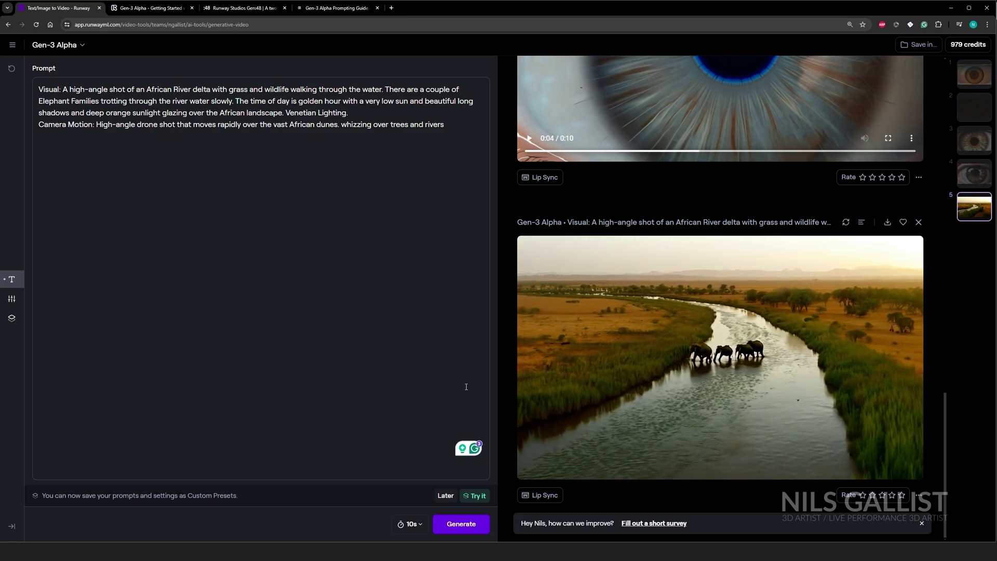
click(738, 447)
click(888, 457)
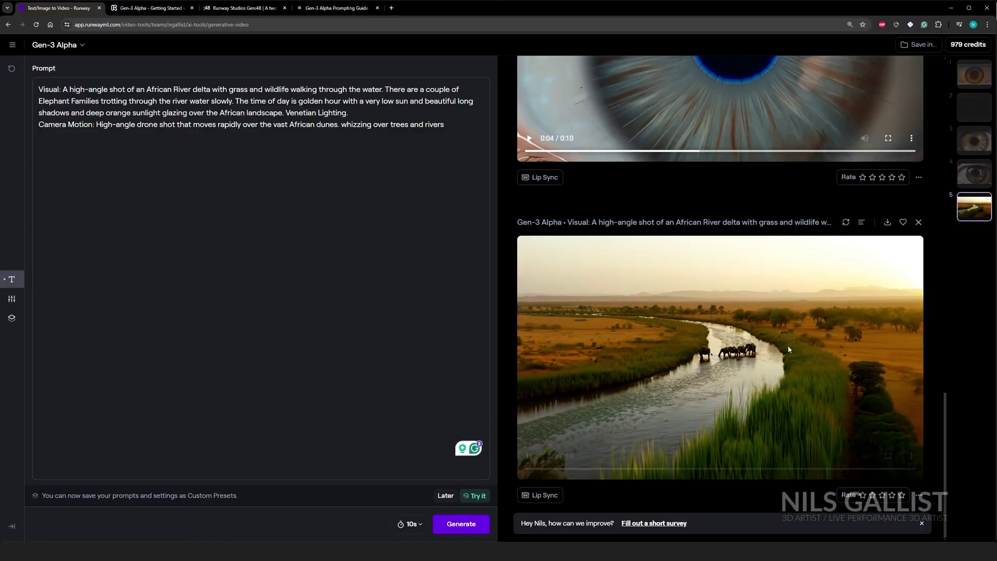
click(529, 456)
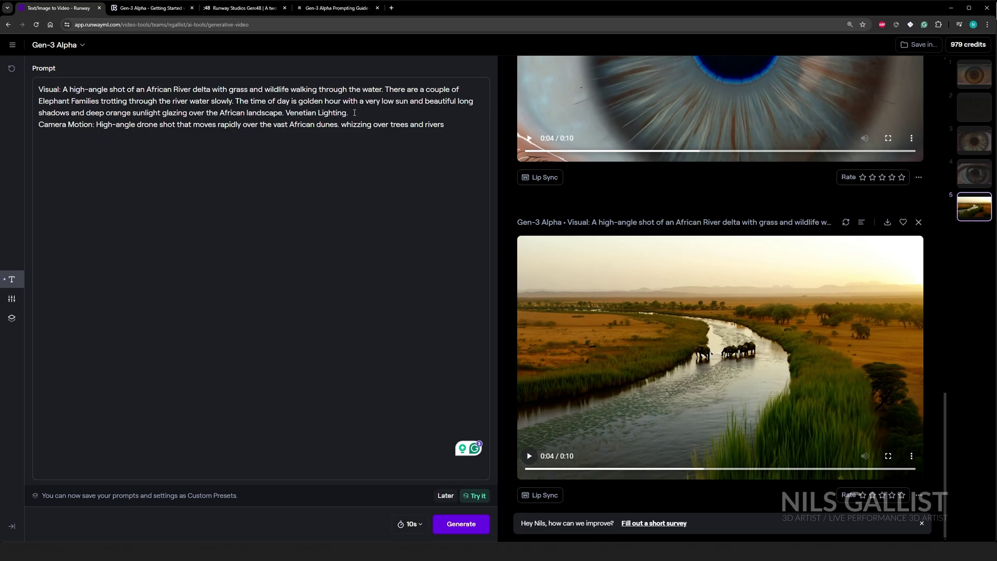
key(ctrl+a)
text(Visual: A futuristic neo-Shanghai city with lots of neon signs and unfathomable high buildings. Skyscrapers are multiple hundred meters high. High detailed very narrow alleyways, smoke and dust coming from vents on the side of the buildings. It is nighttime, but the surroundings are well-lit by the neon lights of the sign on the building. Camera Motion: High-speed FPV drone shot that flies through the narrow alleyways of the cyberpunk city with dynamic and rapid motion.)
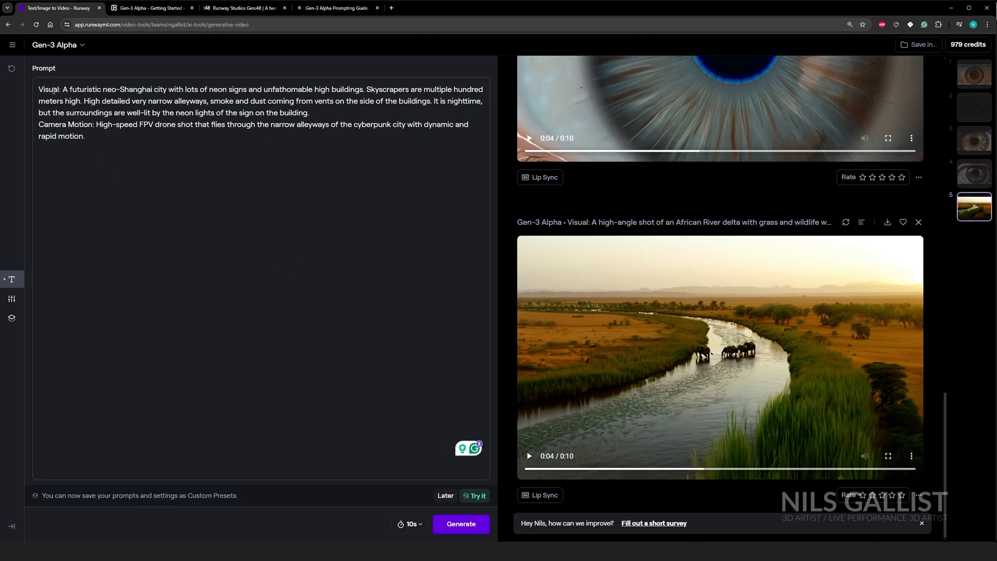
- End the cyberpunk prompt with 'UHD, 4K, High Resolution' and generate the neo-Shanghai clip
mouse_move(125, 98)
text(UHD, 4K,)
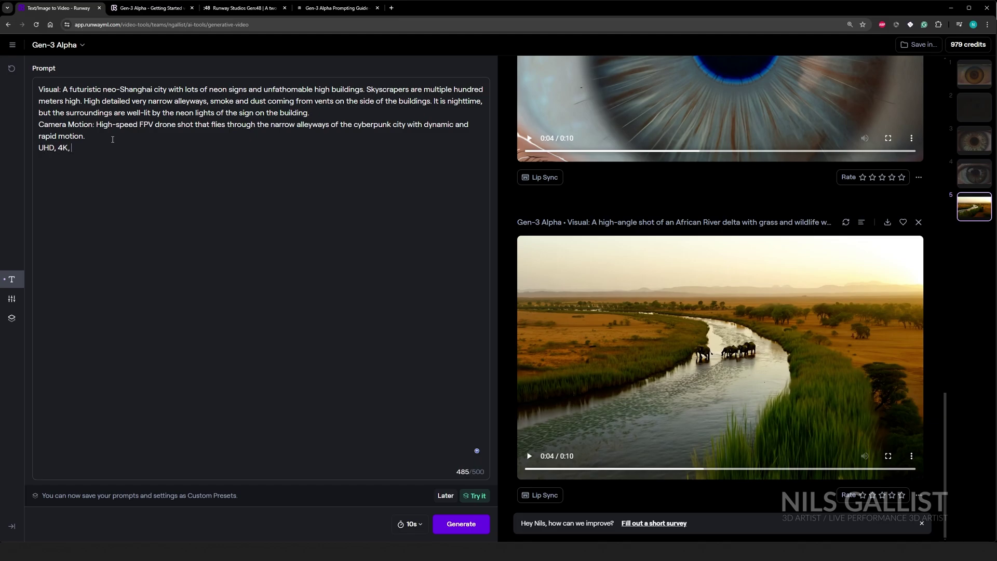
text( H)
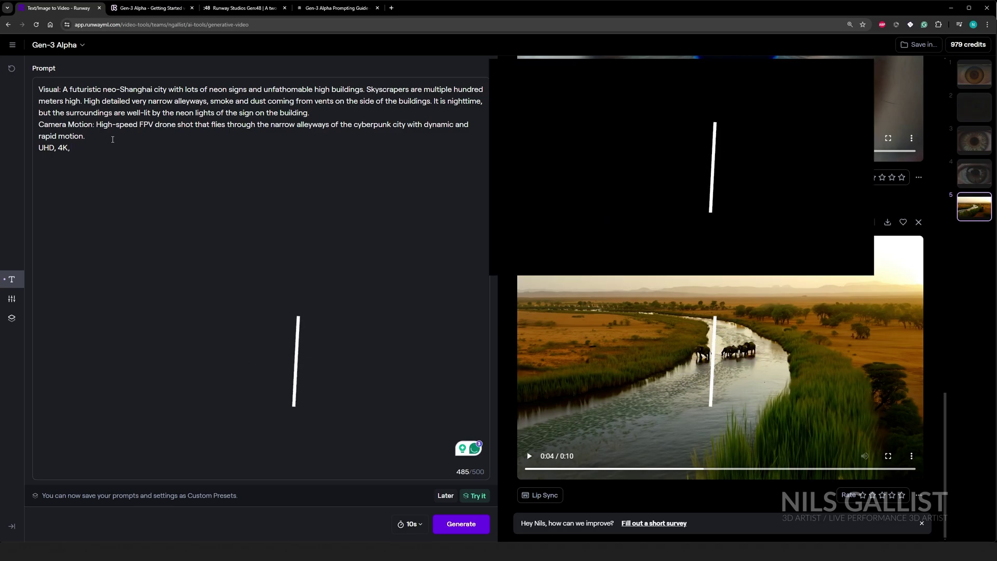
text(igh Res)
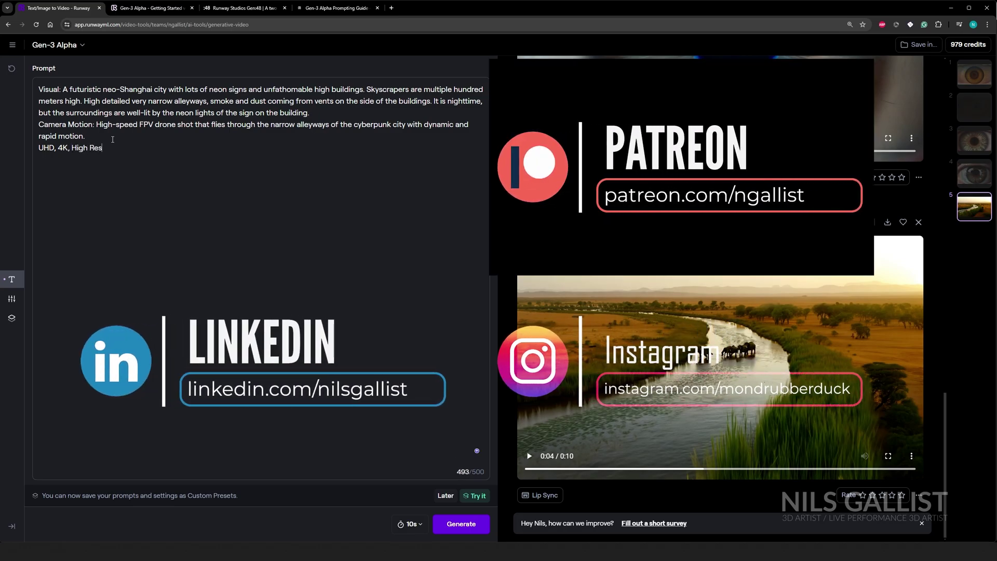
text(olution)
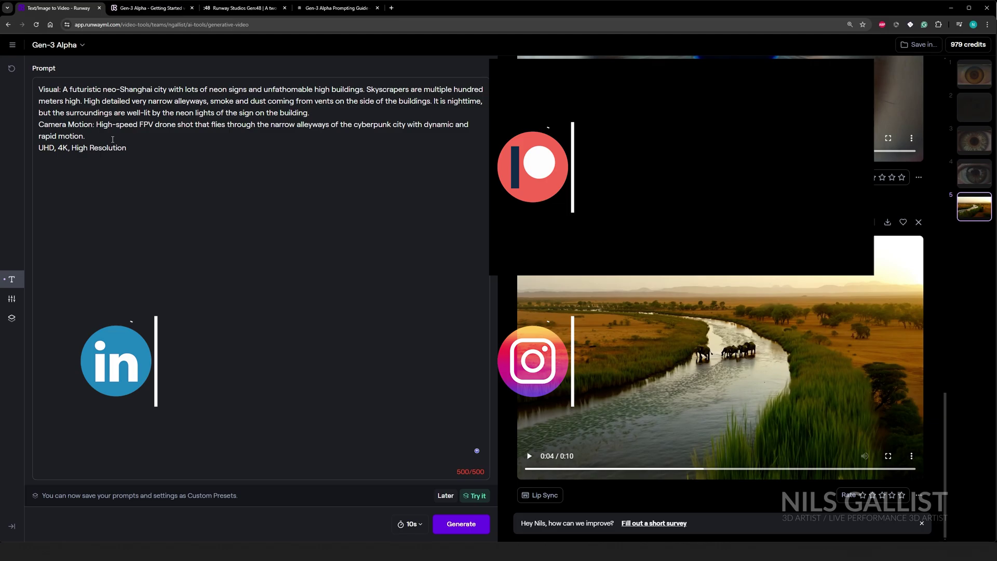
click(461, 524)
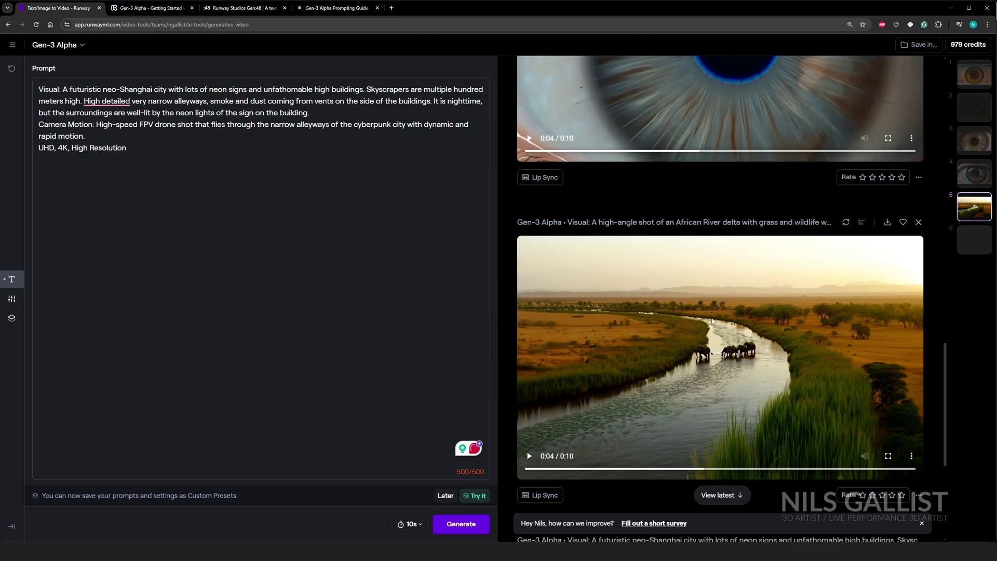
click(734, 496)
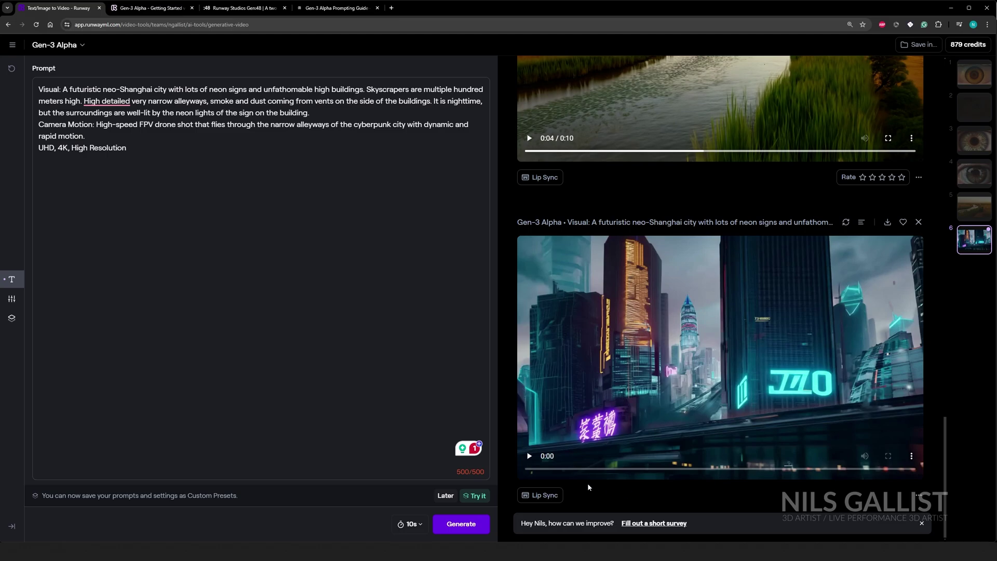
- Play the neo-Shanghai clip, pause it, and scrub through it fullscreen
click(531, 458)
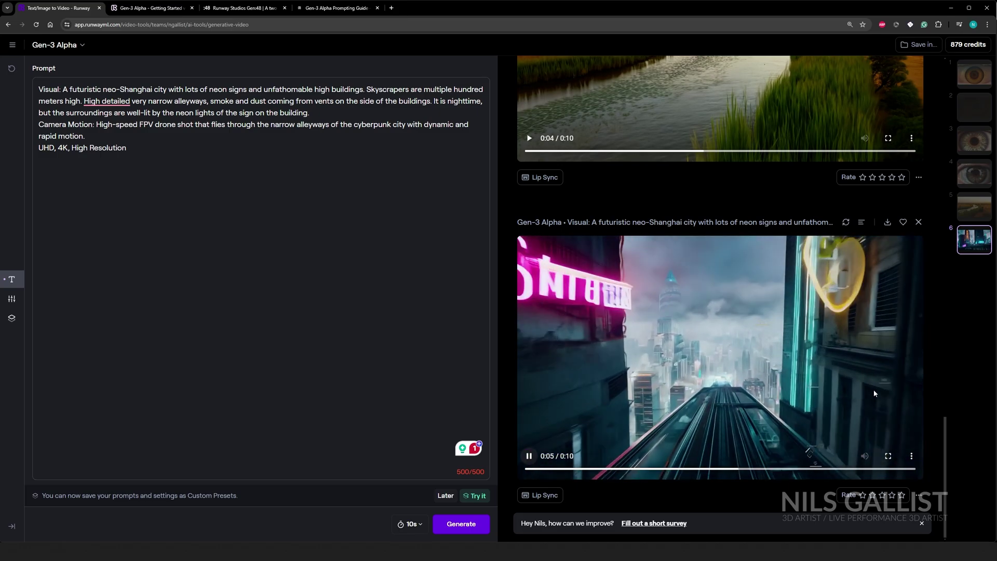
key(space)
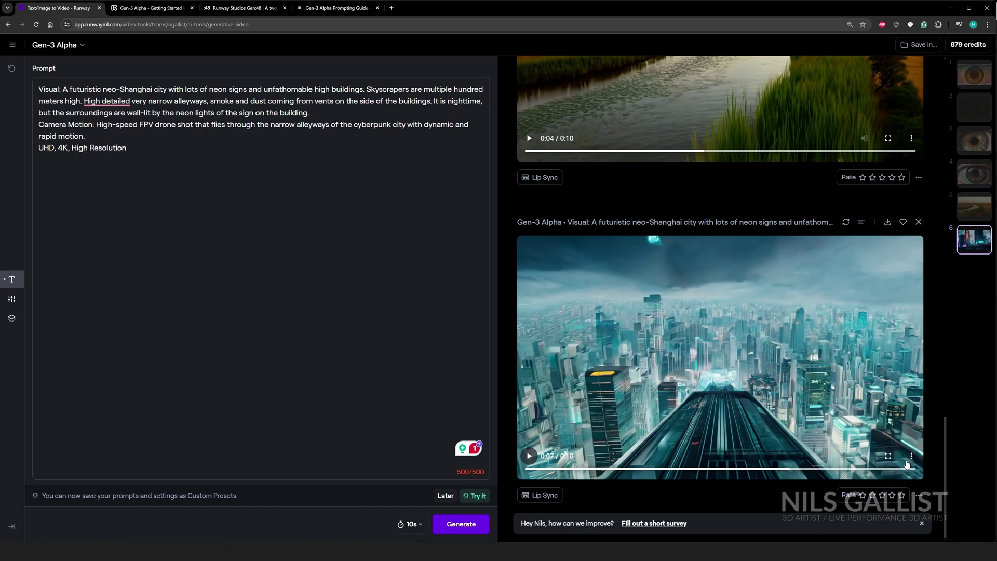
click(890, 457)
click(346, 551)
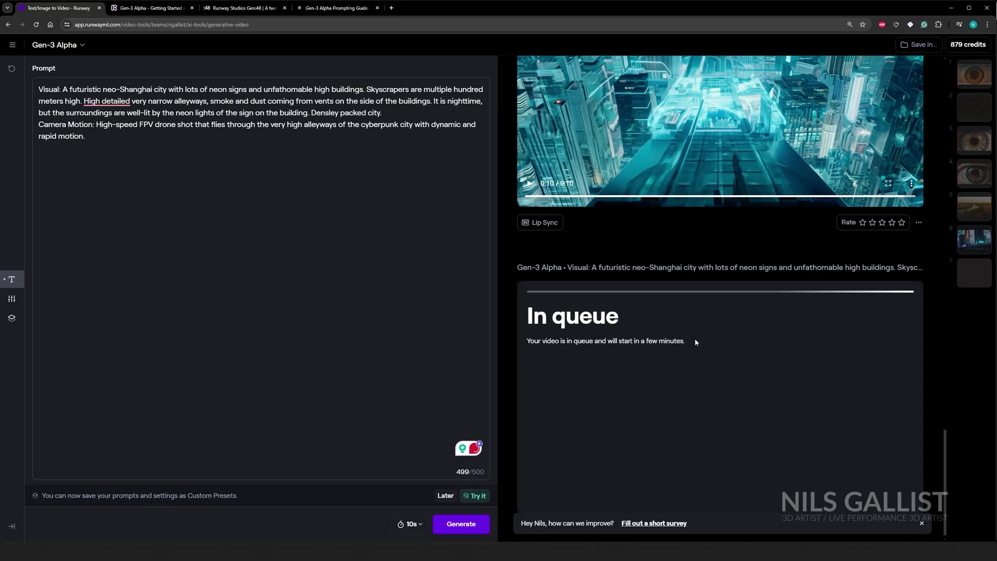
- Select parts of the 'Densley packed city' and camera motion lines, then clear the selection
scroll(696, 342, down, 1)
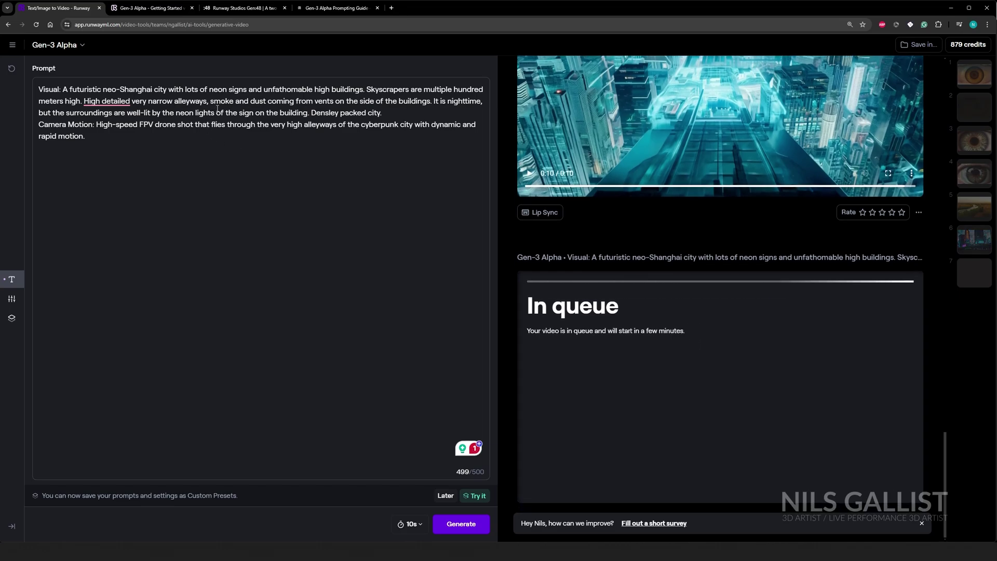
key(shift+End)
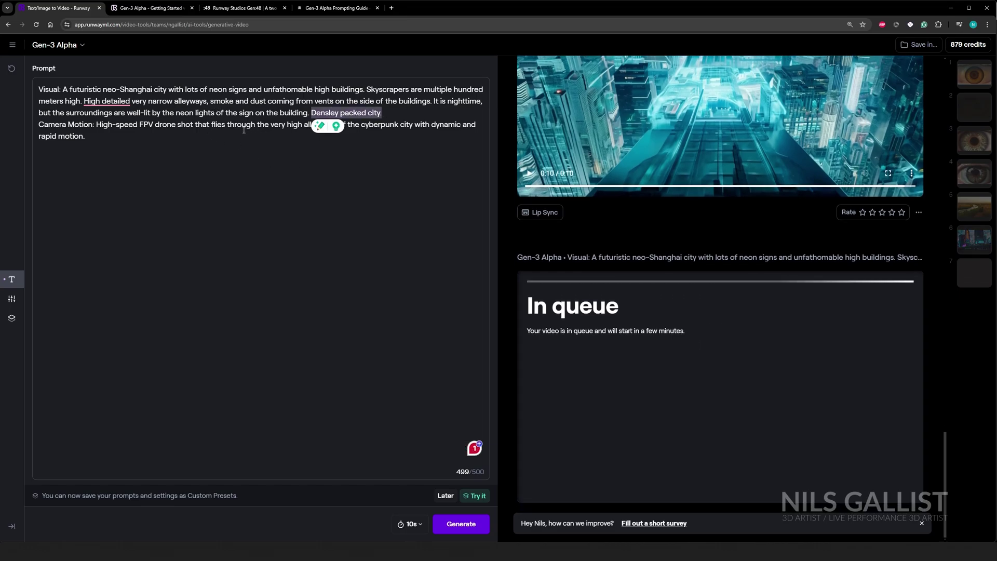
drag(119, 125, 235, 128)
click(270, 125)
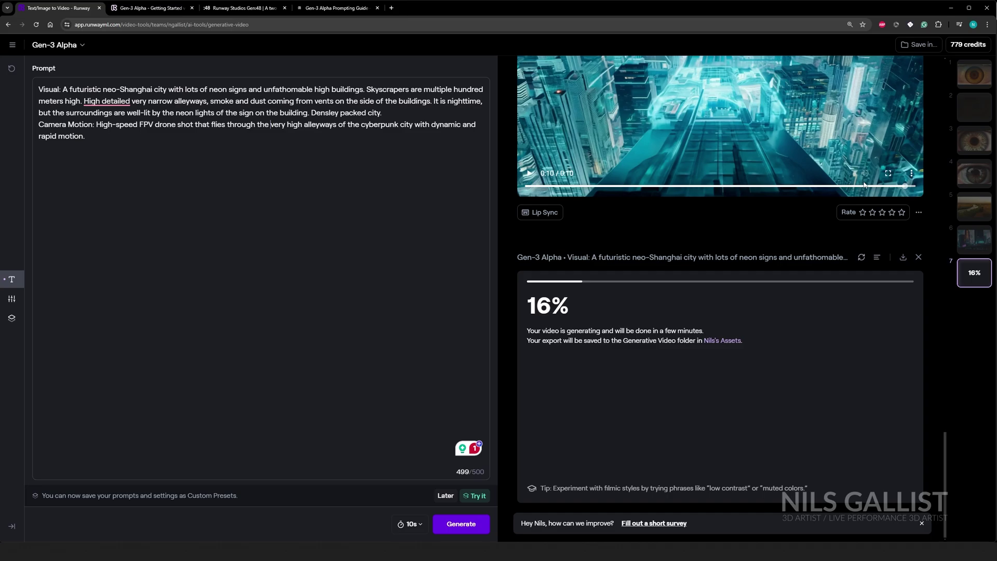
- Open and close the previous clip's player and more-options menus
click(917, 174)
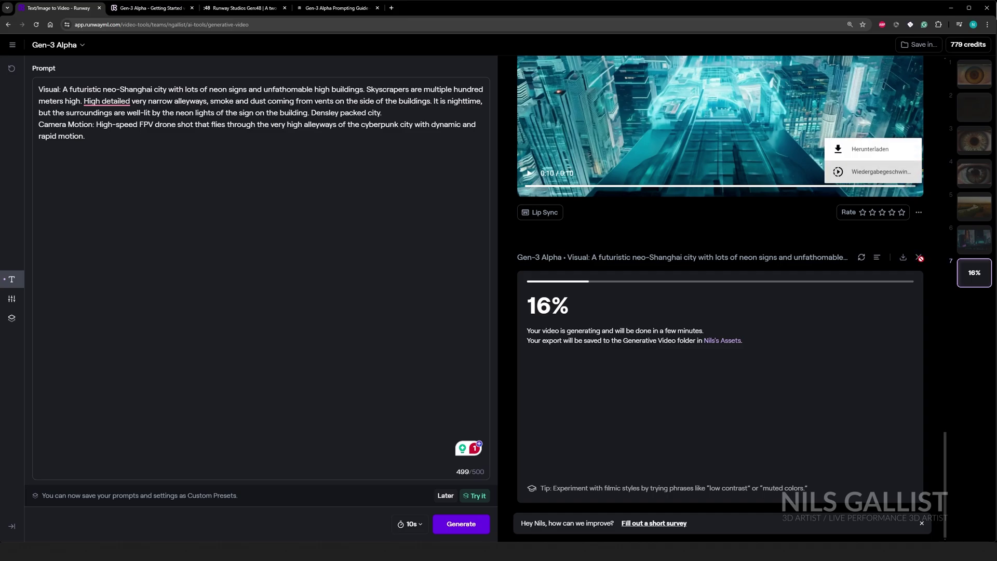
click(919, 211)
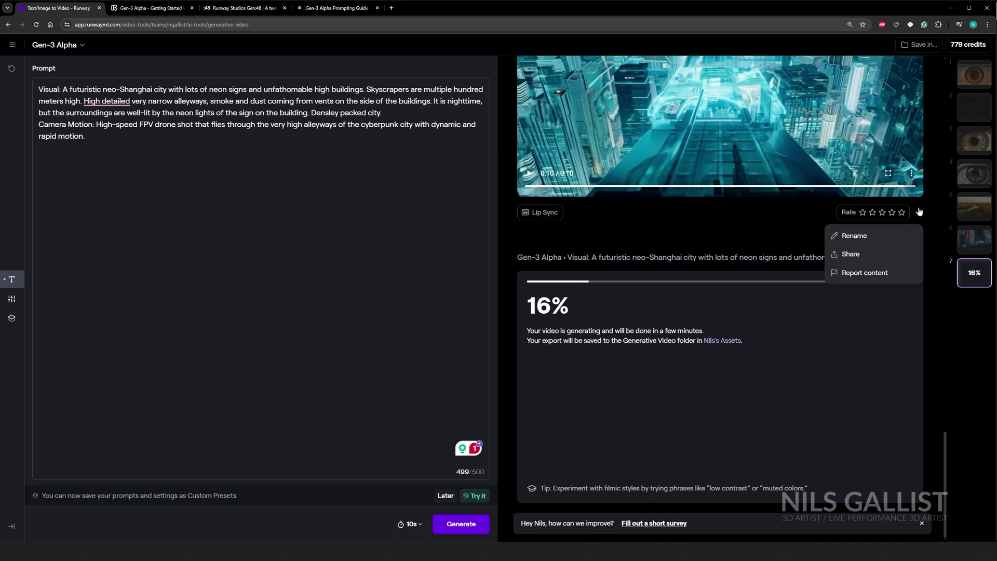
click(700, 229)
scroll(746, 301, up, 8)
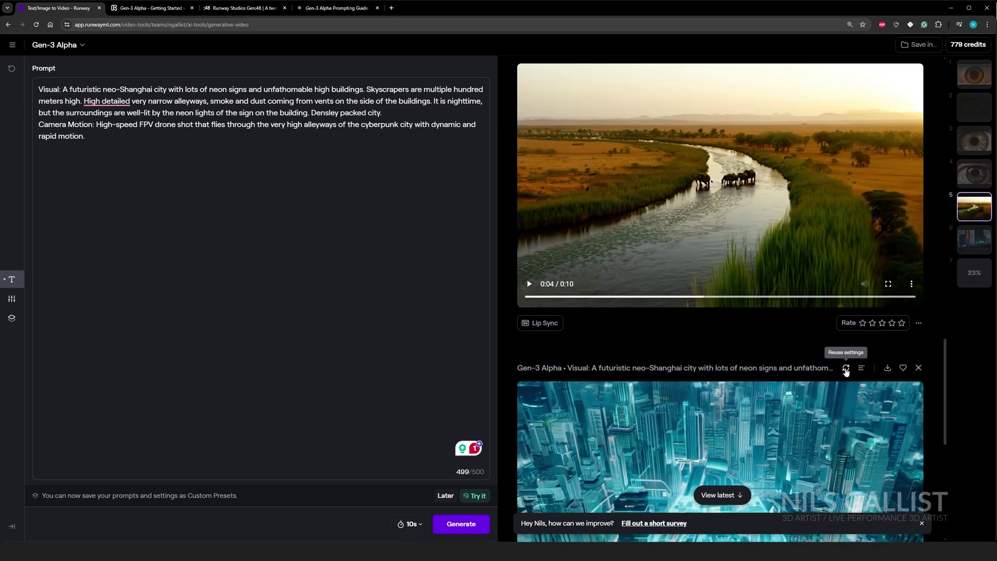
- View the General generation settings panel, then return to the Prompt panel
click(847, 370)
click(11, 299)
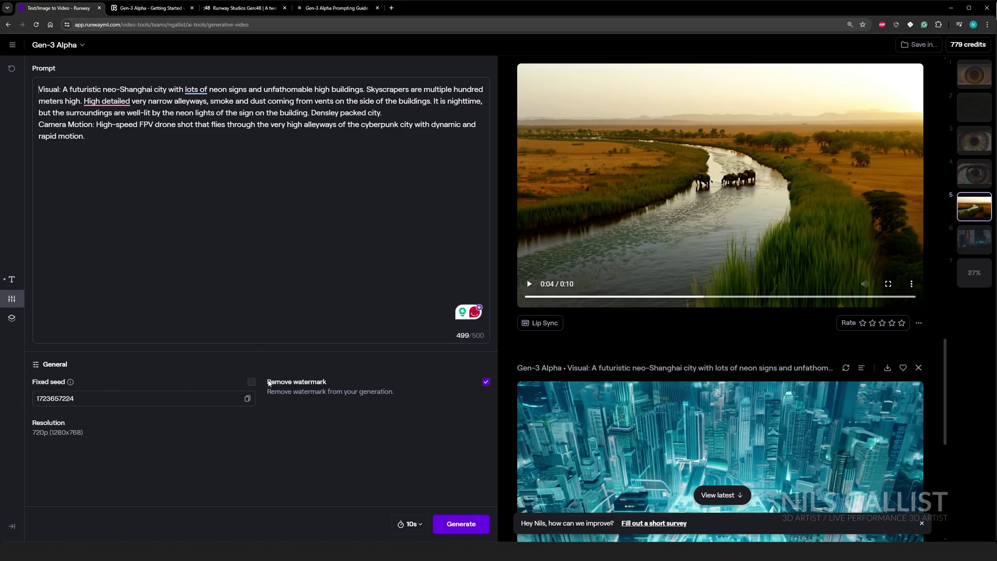
click(11, 279)
- Dismiss the feedback survey bar once the revised clip finishes
scroll(641, 440, down, 5)
scroll(641, 439, down, 3)
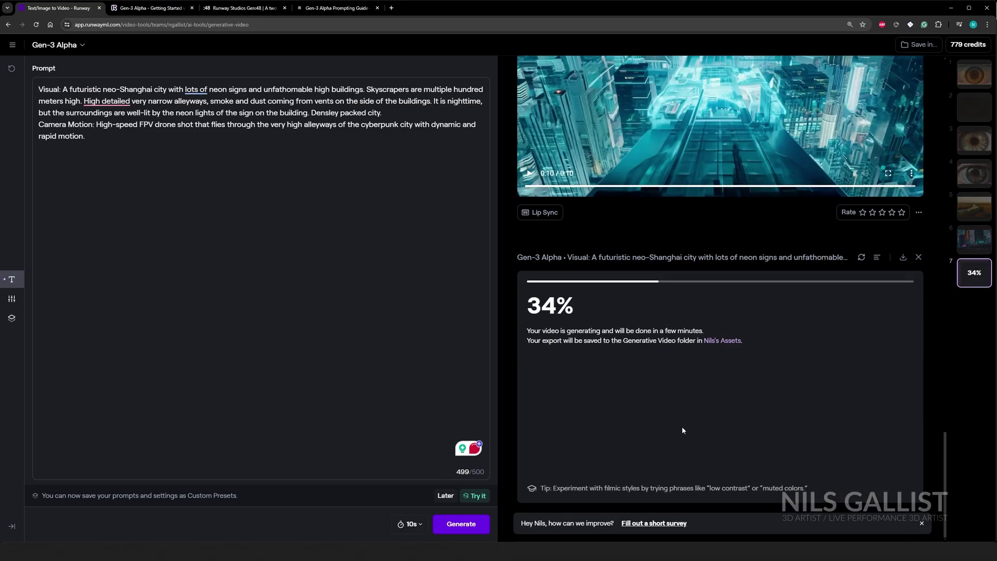
click(922, 524)
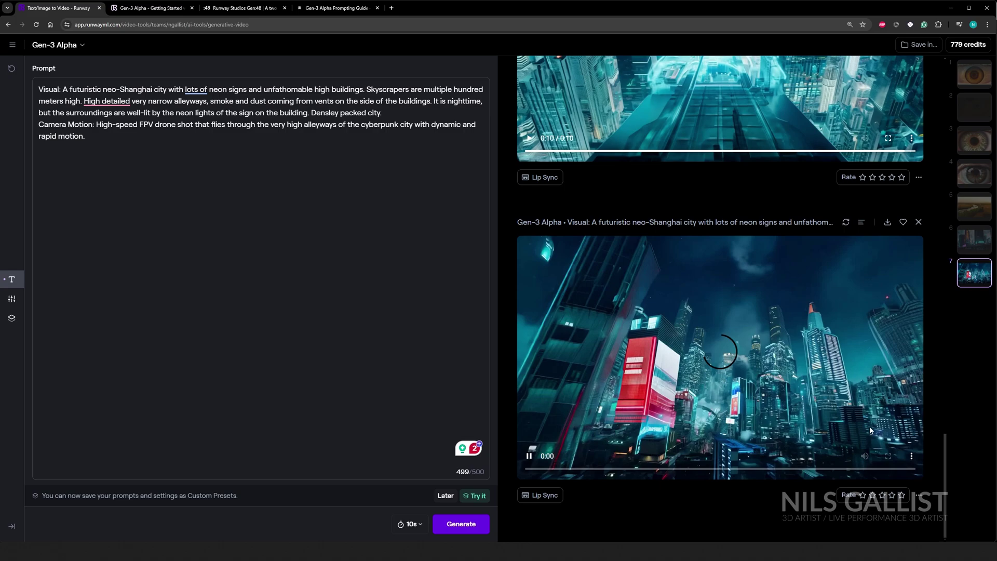
- Play the finished neo-Shanghai clip fullscreen, then scroll back through the generated clips feed
click(892, 460)
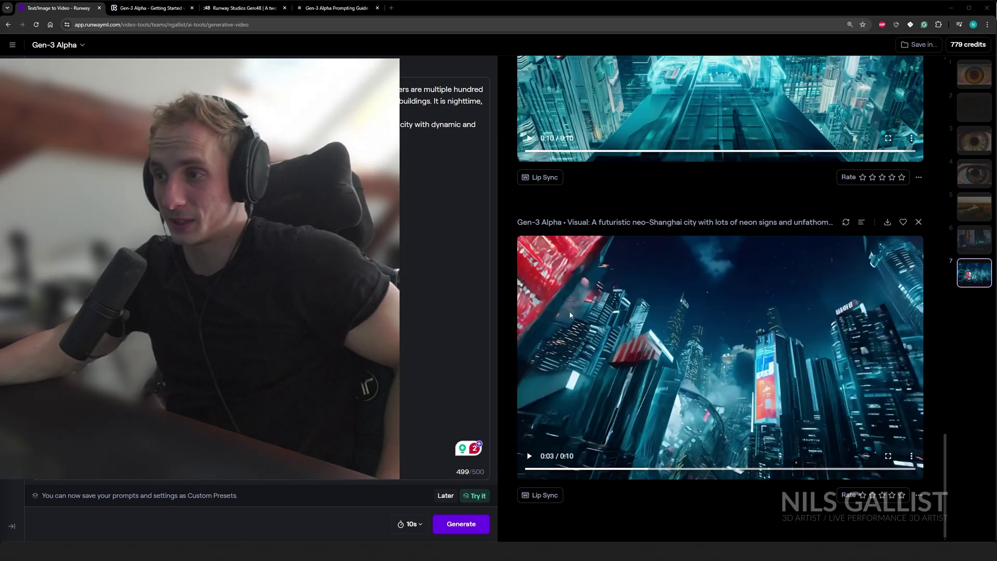
scroll(644, 327, up, 20)
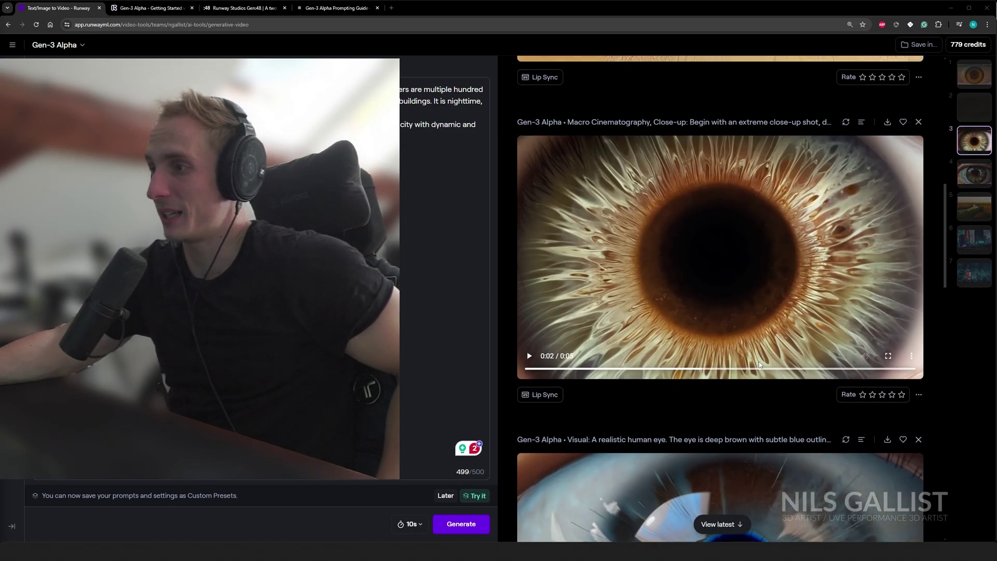
scroll(759, 361, up, 10)
scroll(807, 319, down, 20)
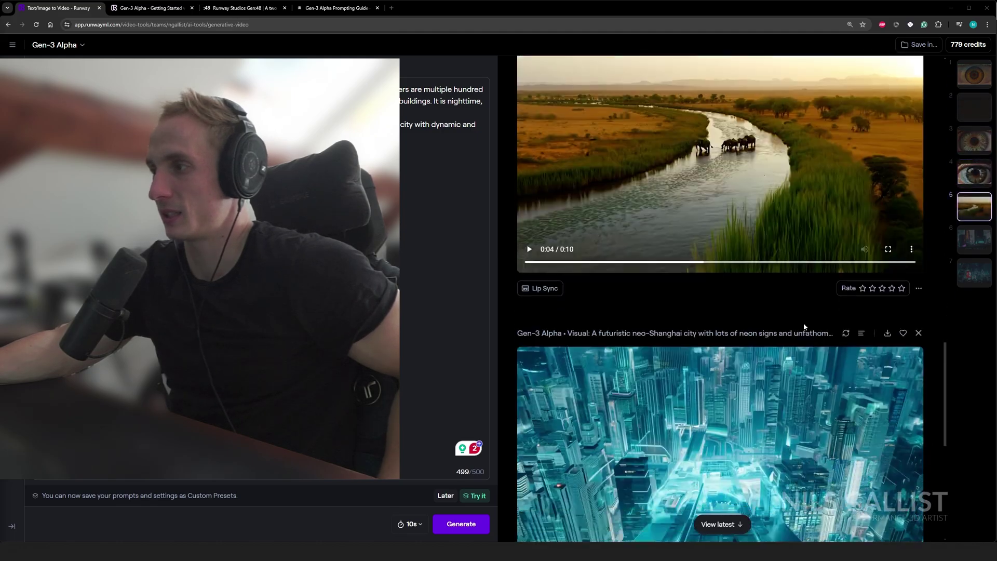
scroll(804, 327, down, 5)
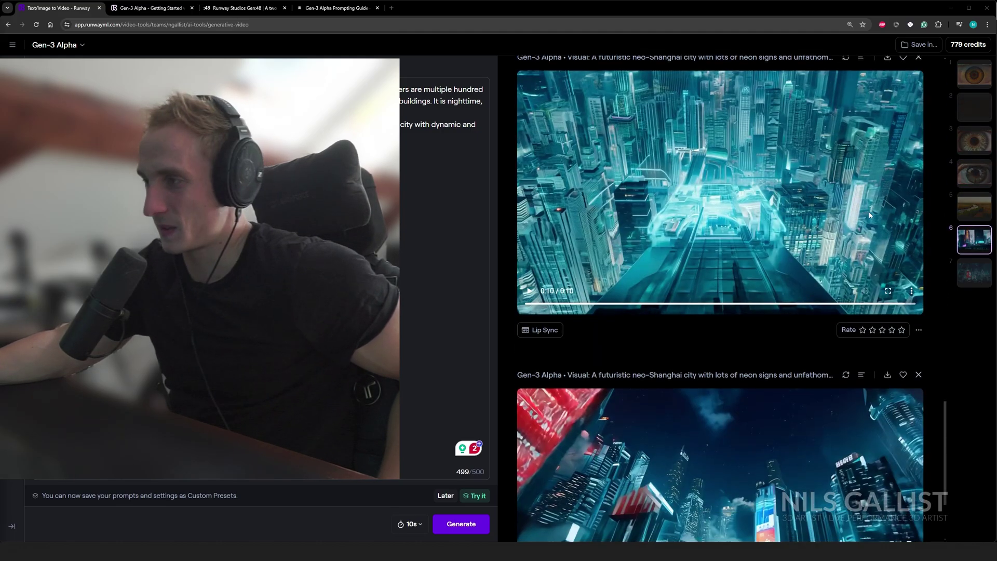
scroll(868, 211, down, 3)
scroll(779, 301, up, 10)
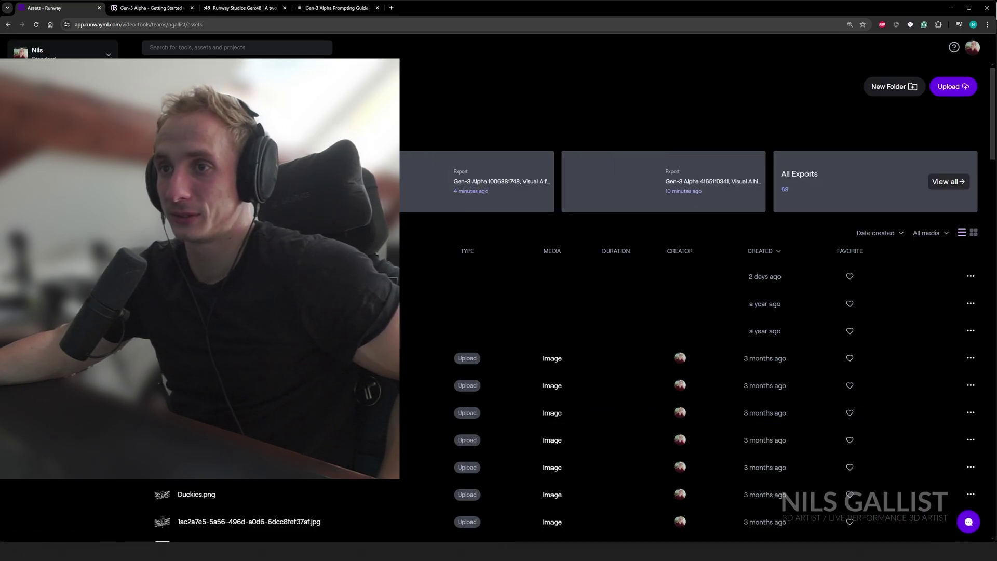
- Browse all exports, preview a Gen-3 Alpha clip, then preview the 00:08 Gen-2 clip
click(234, 276)
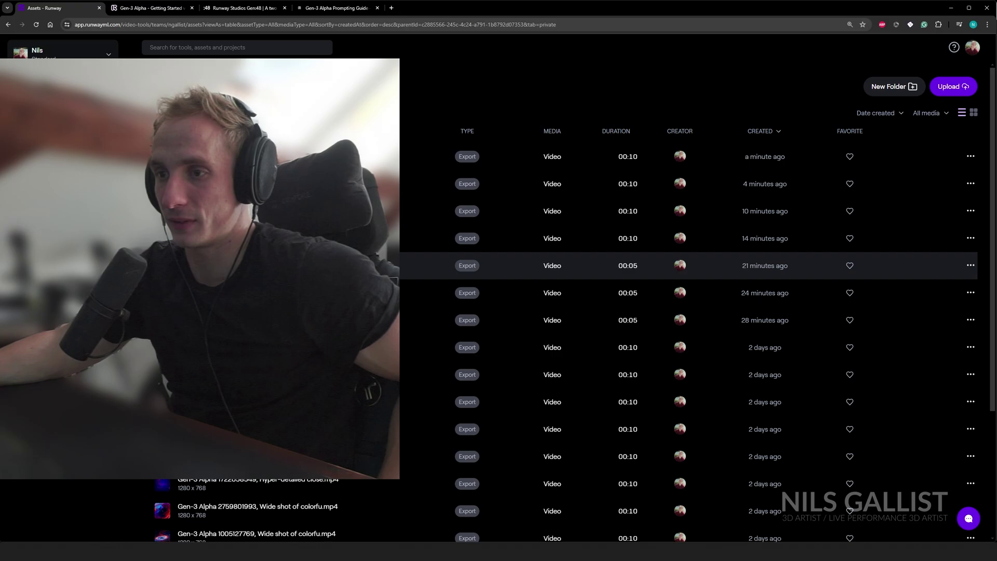
click(234, 319)
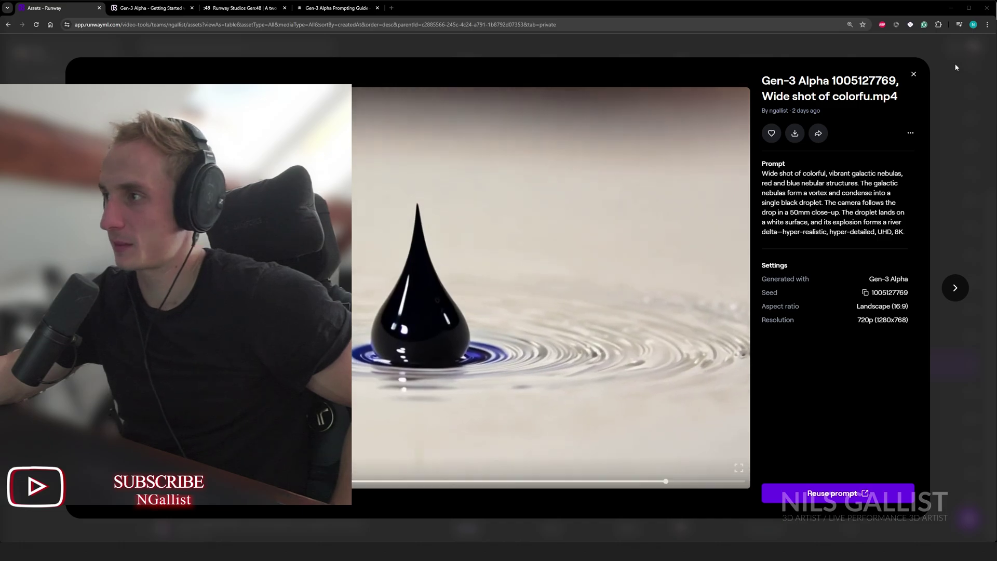
click(915, 74)
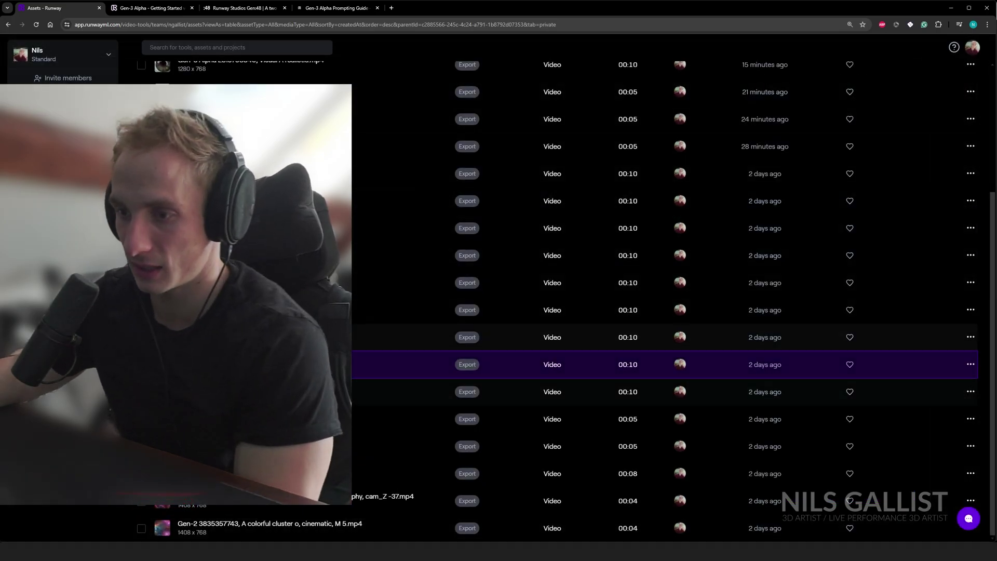
click(291, 473)
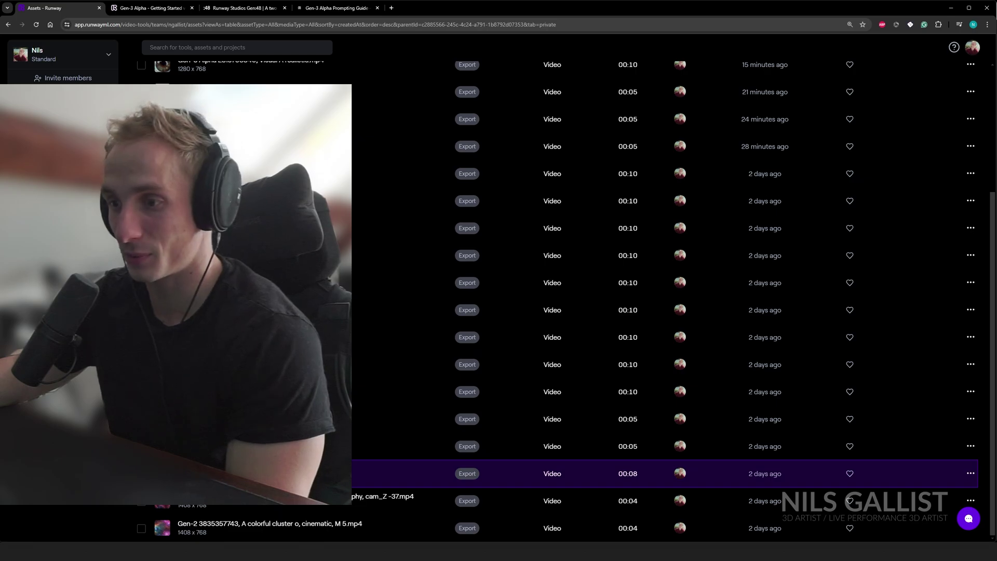
click(291, 474)
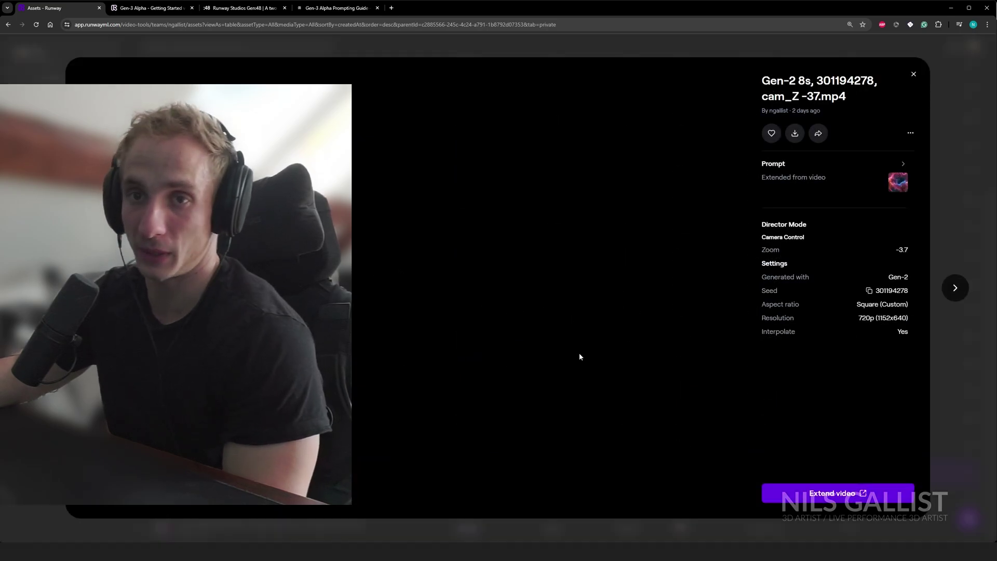